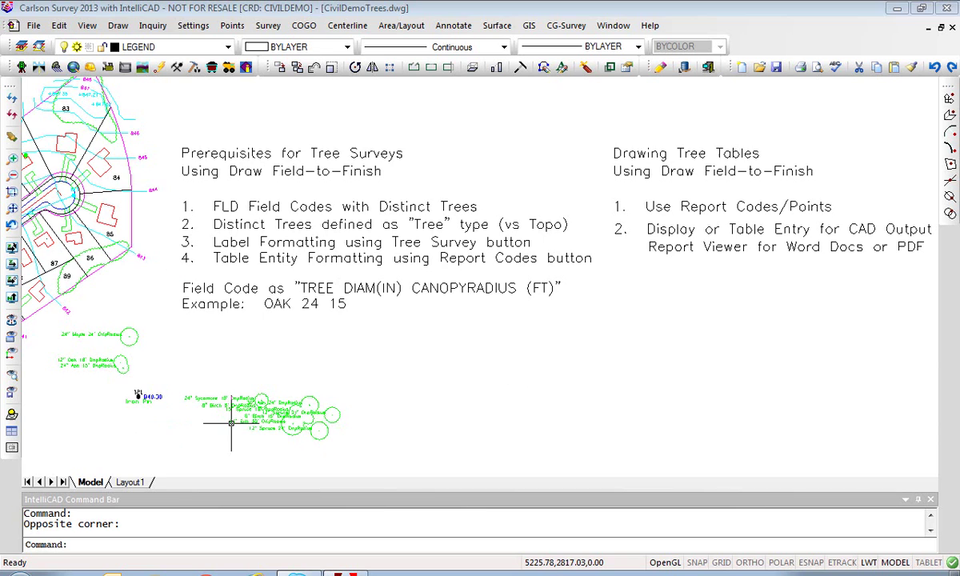
Start Draw Field to Finish for points 115-125 and accept the tree survey settings with treelines drawn by drip radius in scale
middle_drag(256, 434, 275, 467)
scroll(268, 448, up, 6)
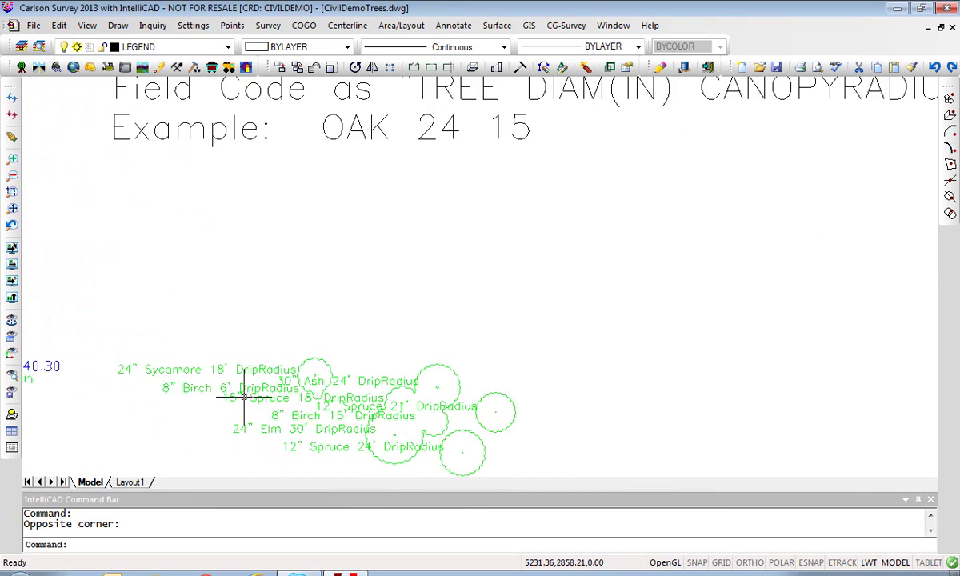
scroll(184, 384, down, 4)
scroll(183, 381, down, 2)
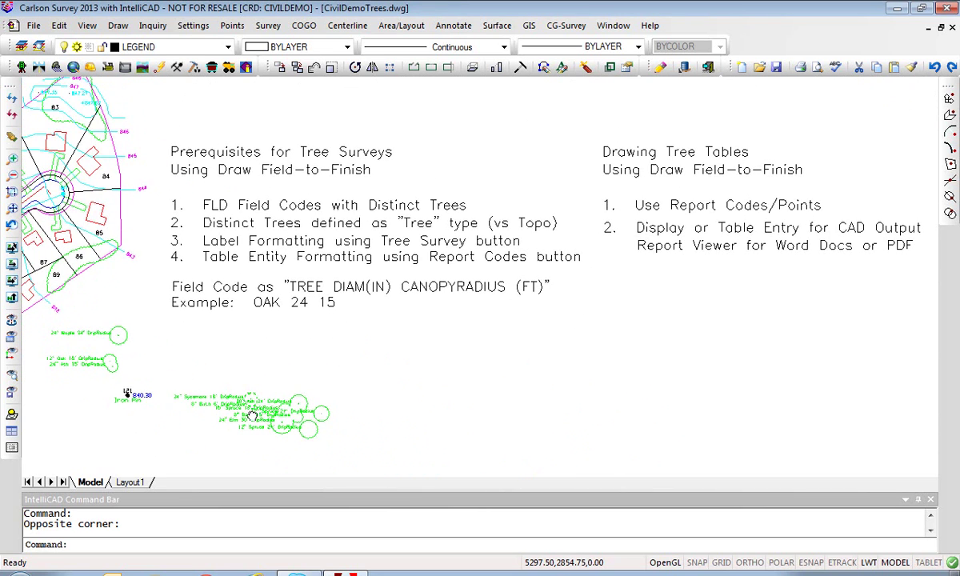
middle_drag(246, 390, 248, 410)
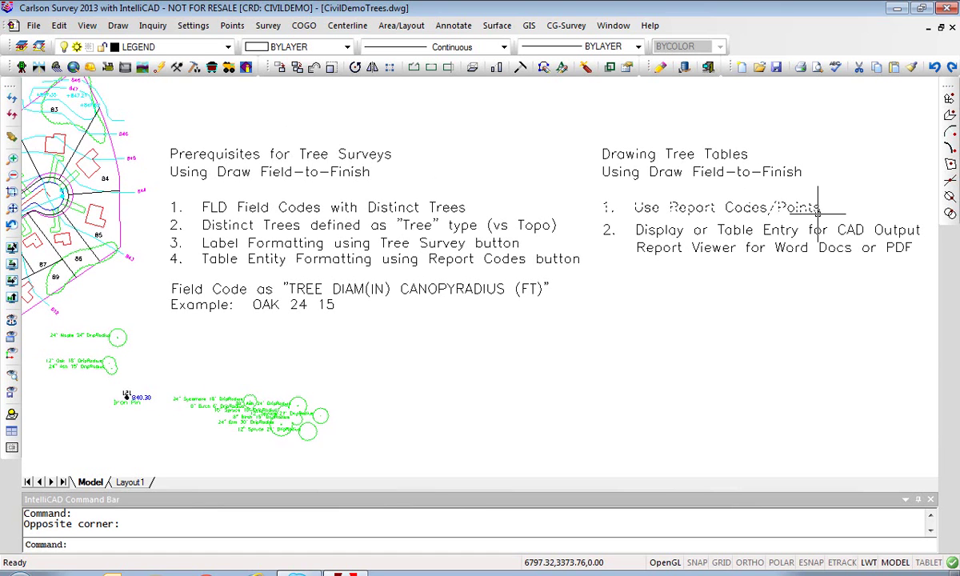
click(272, 26)
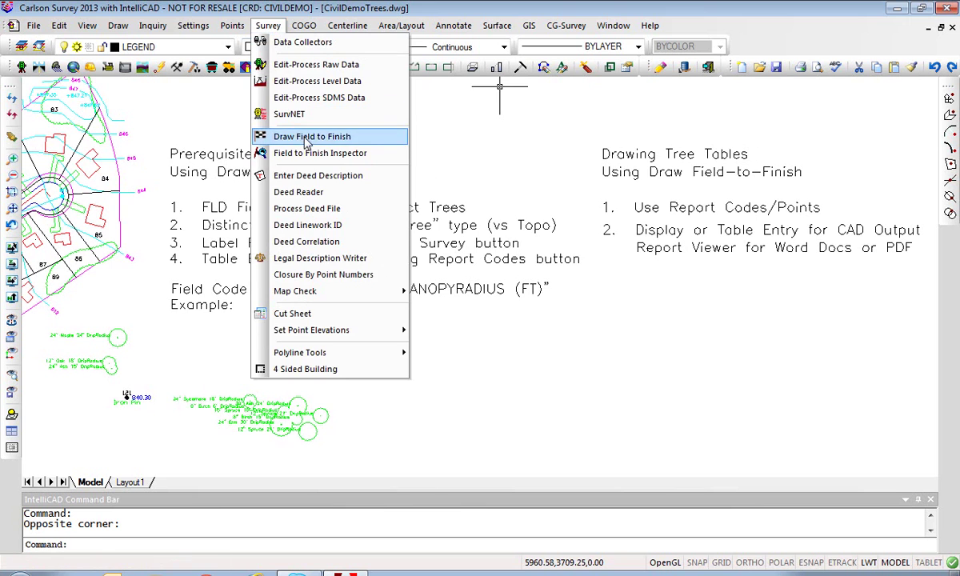
click(301, 137)
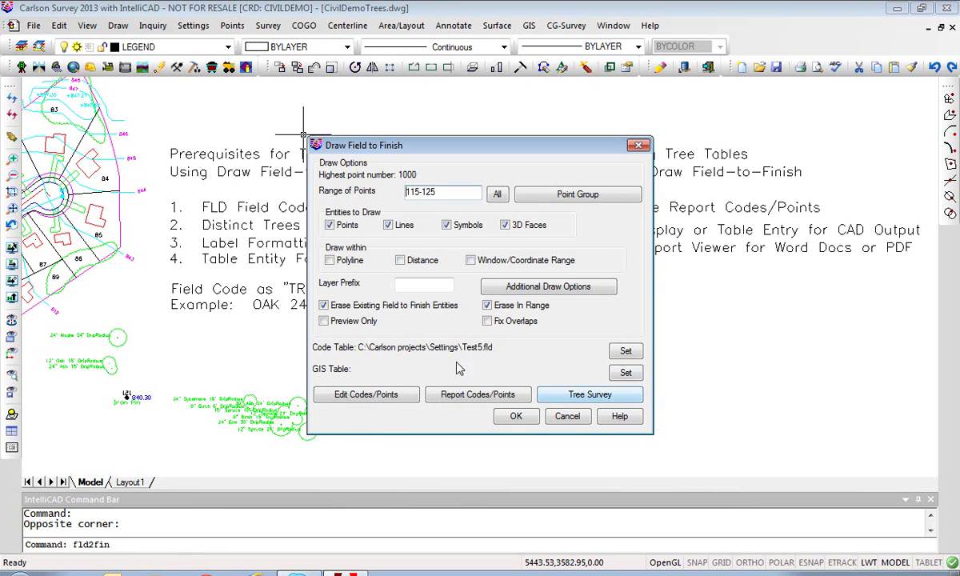
click(574, 397)
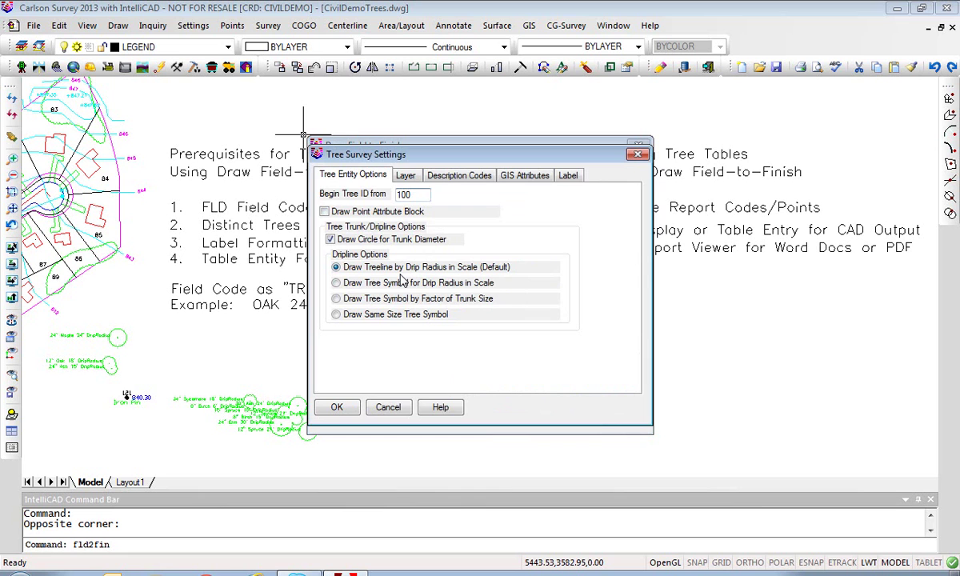
click(341, 411)
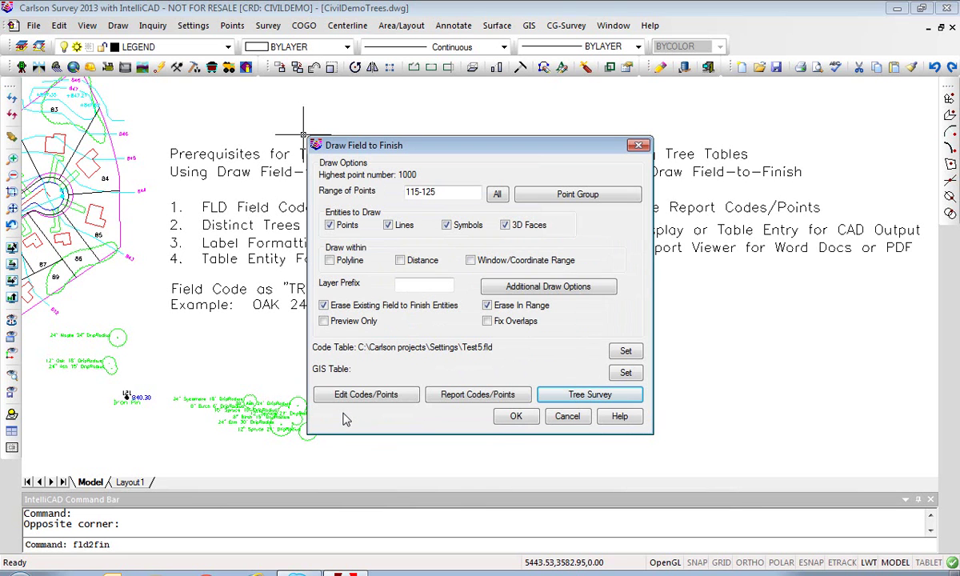
Draw the field-to-finish trees and create a tree table in the empty area beside the tree cluster, below the prerequisite notes
click(513, 419)
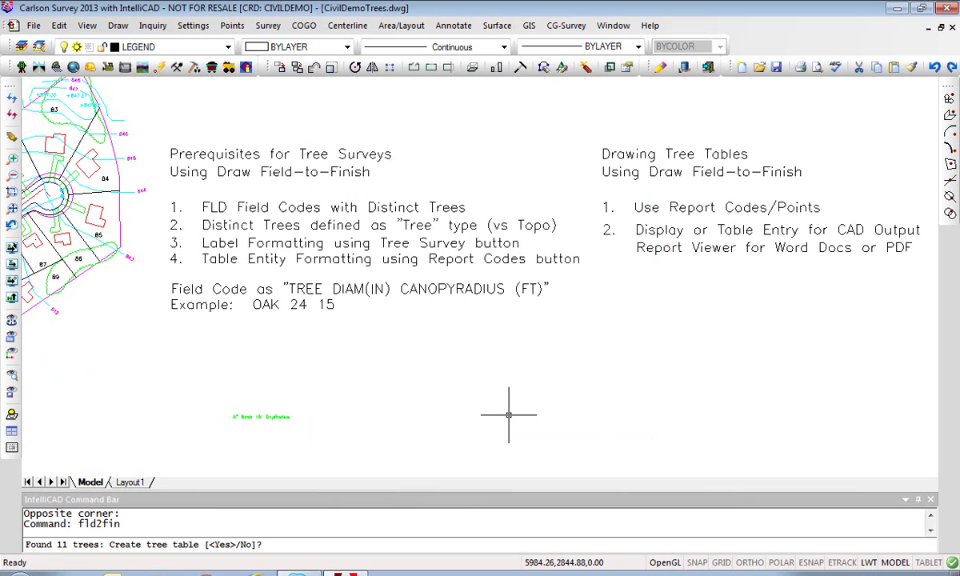
text(y)
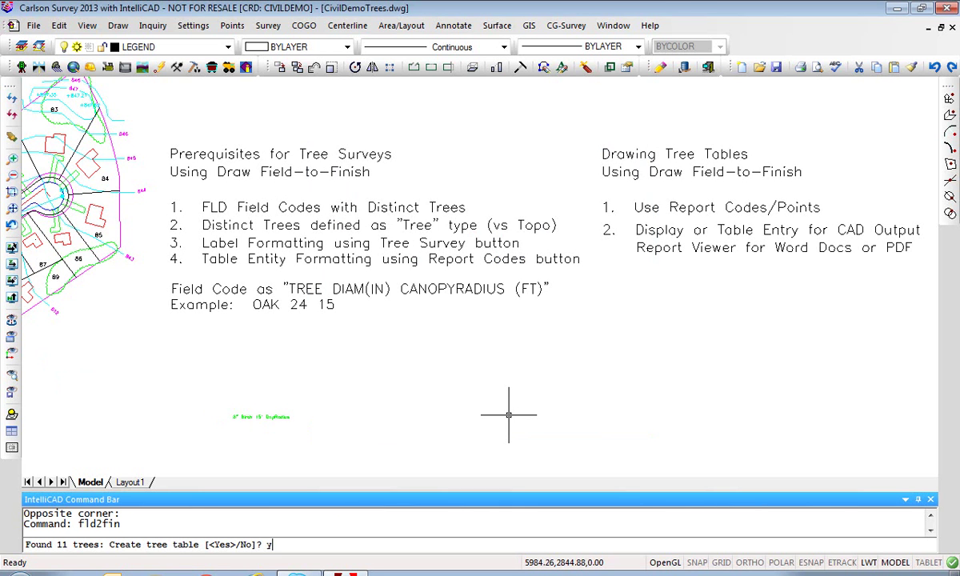
key(Return)
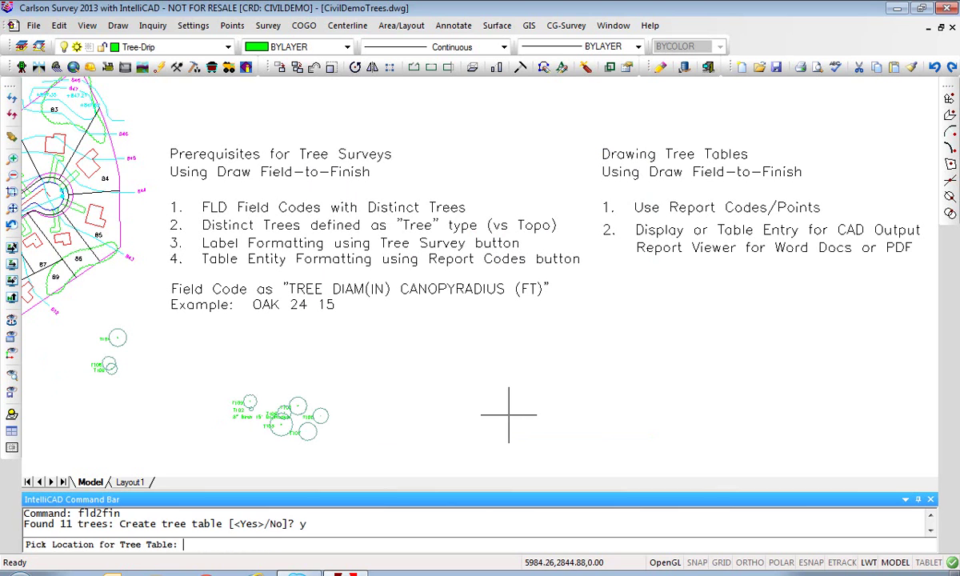
click(371, 392)
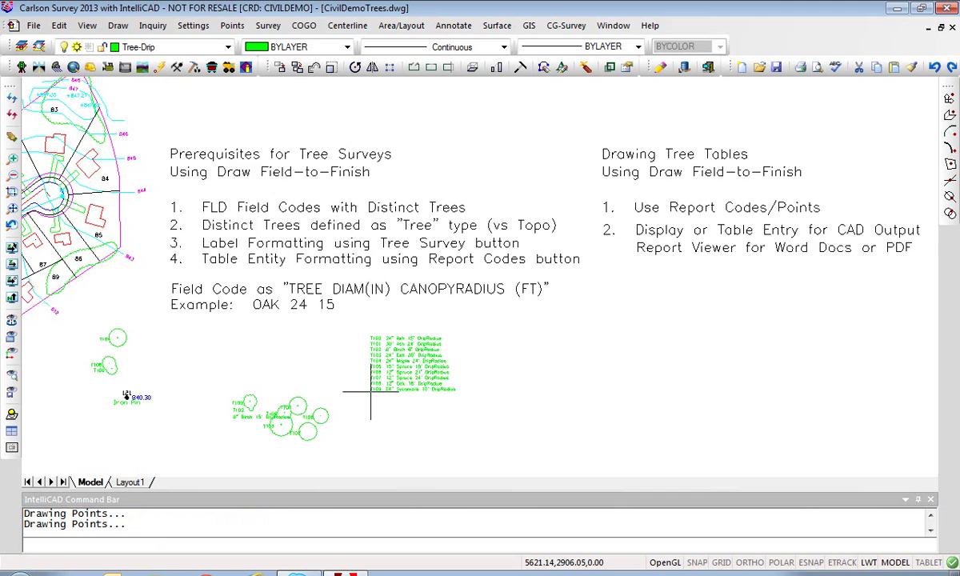
Examine the new tree table against the tree ID labels and read the notes on drawing tree tables
scroll(439, 399, down, 2)
middle_drag(475, 393, 364, 391)
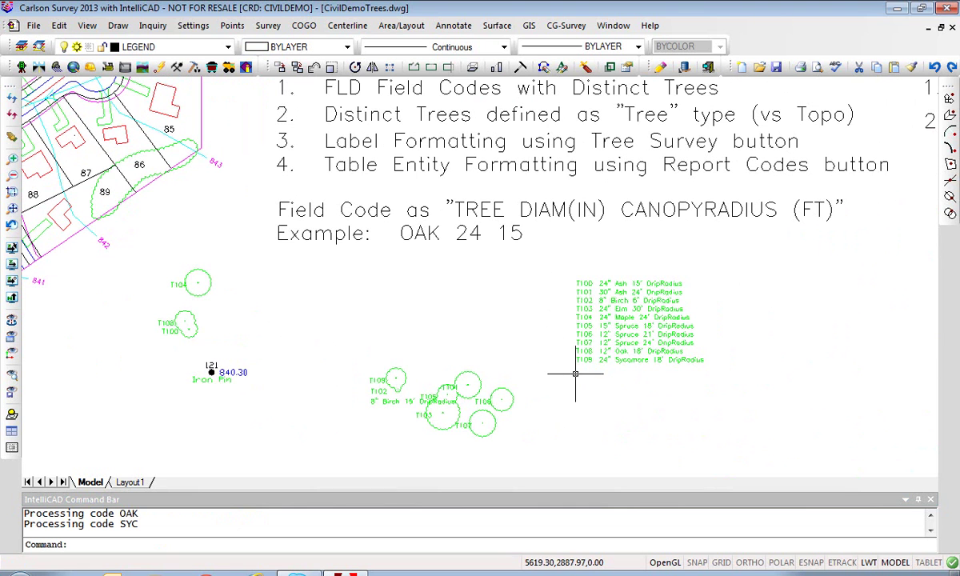
mouse_move(575, 374)
middle_down()
mouse_move(547, 387)
mouse_move(537, 374)
middle_up()
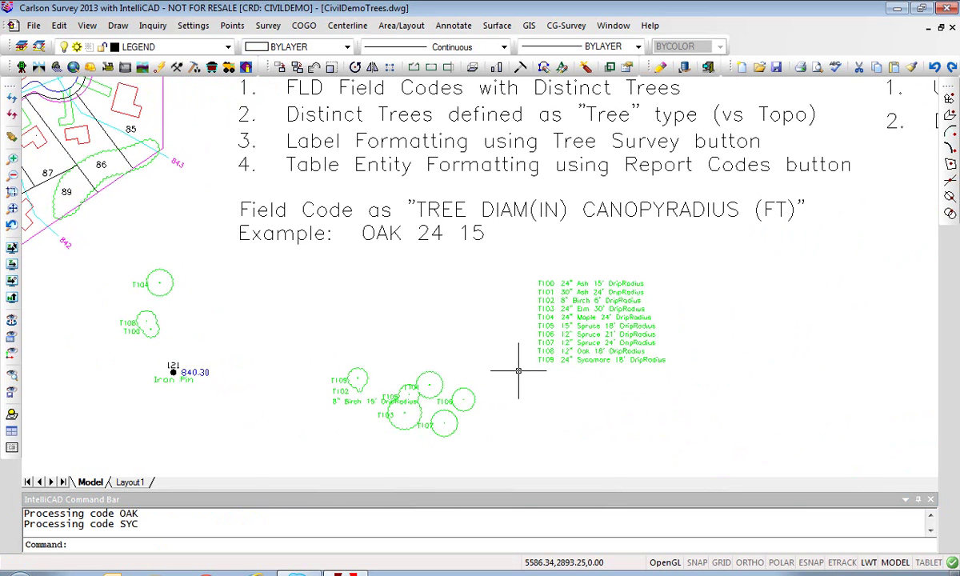
scroll(576, 354, up, 4)
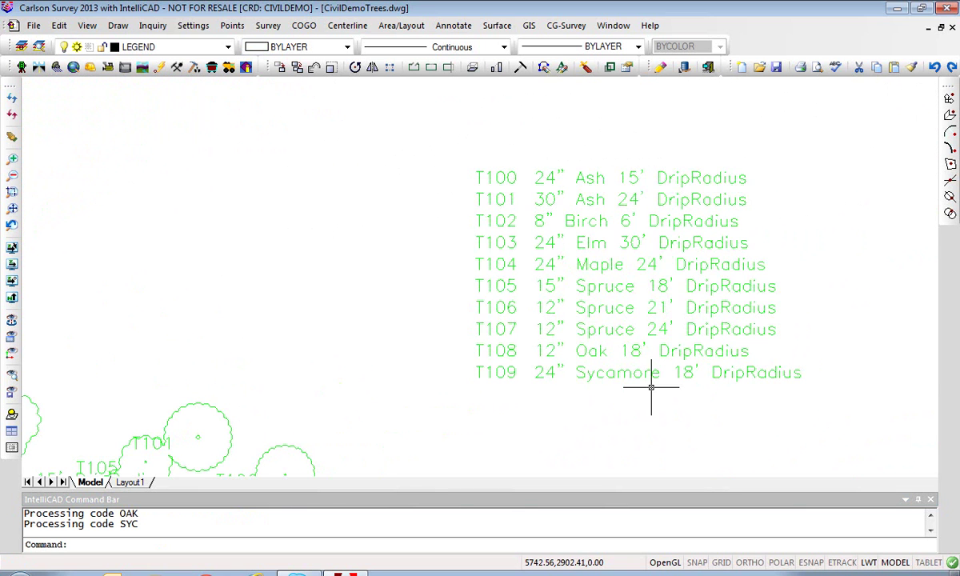
scroll(636, 400, down, 2)
scroll(626, 412, down, 2)
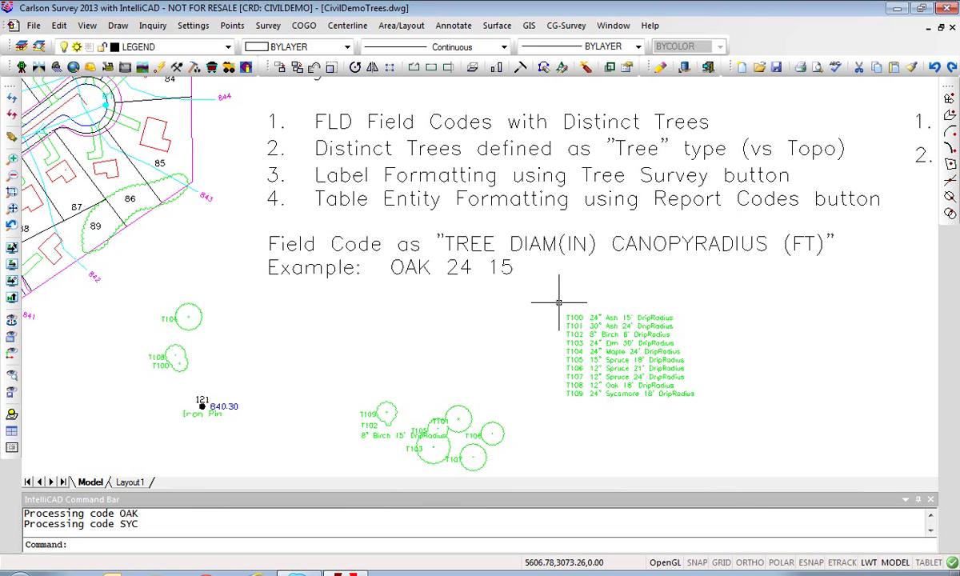
middle_drag(558, 401, 505, 387)
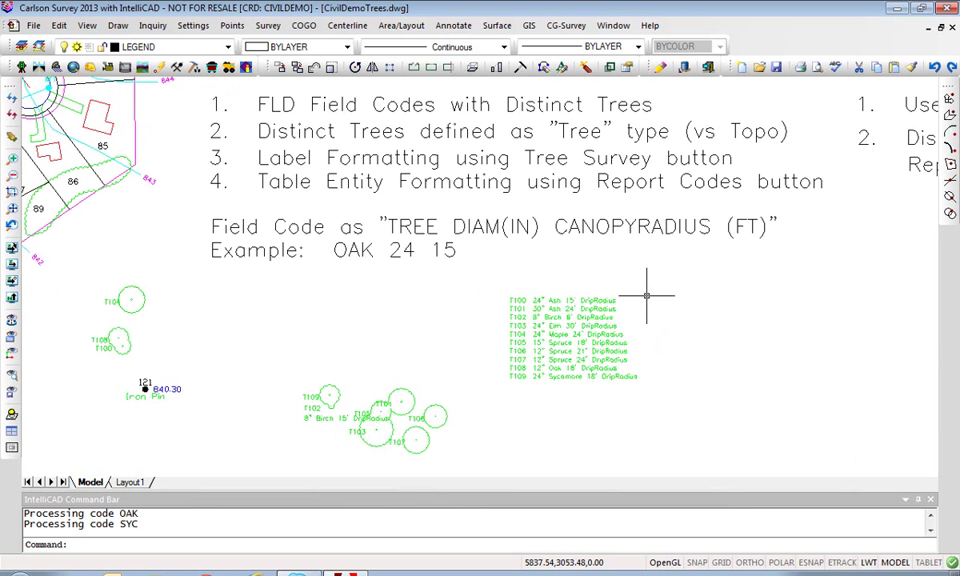
mouse_move(556, 343)
middle_down()
mouse_move(510, 345)
mouse_move(486, 397)
mouse_move(475, 399)
middle_up()
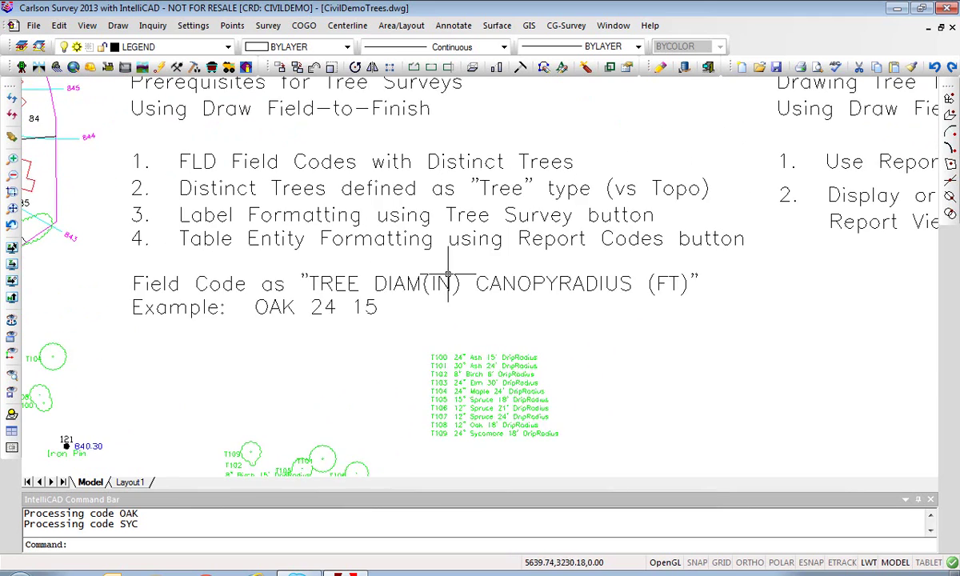
scroll(448, 274, down, 2)
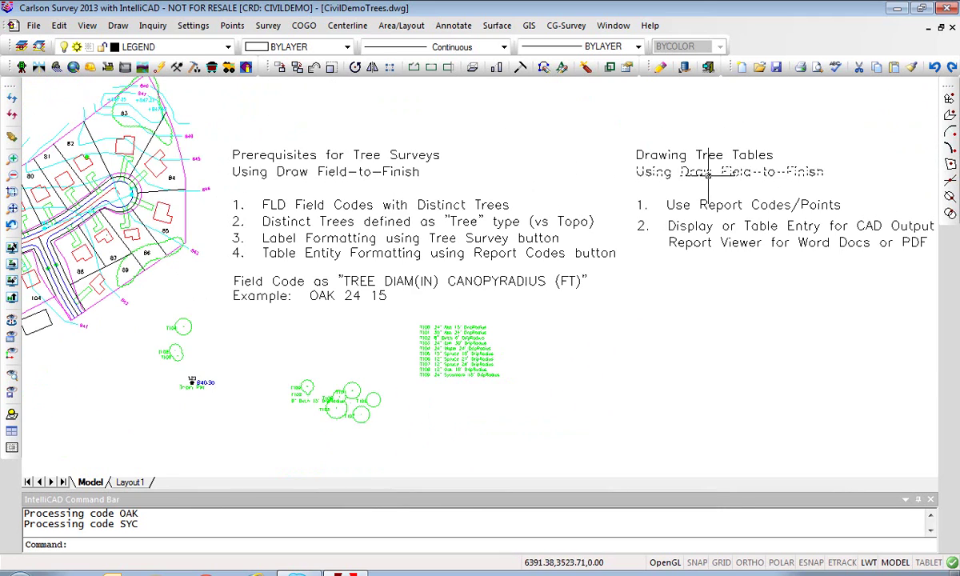
middle_drag(621, 317, 528, 330)
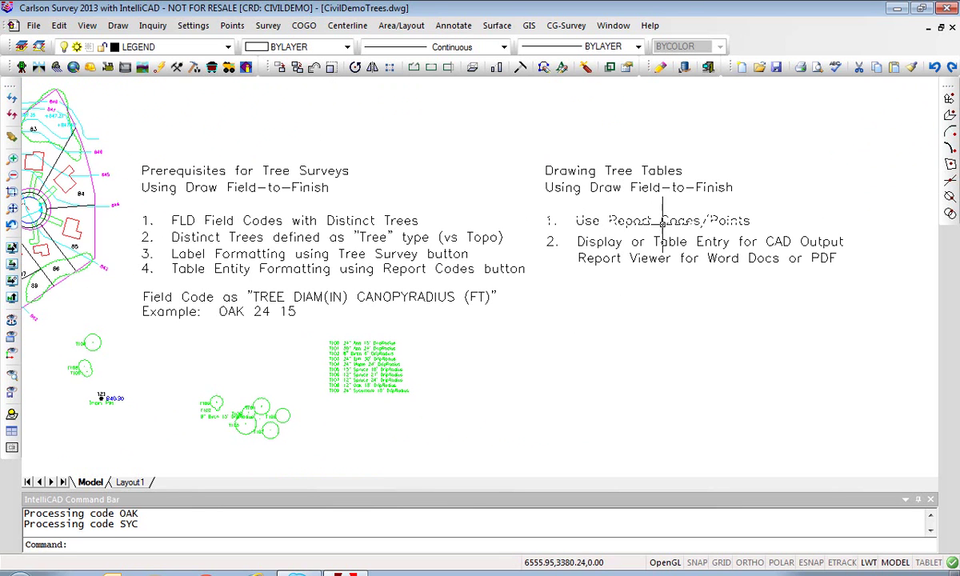
Generate a Tree Report from Draw Field to Finish and bring it up in the report formatter
click(268, 25)
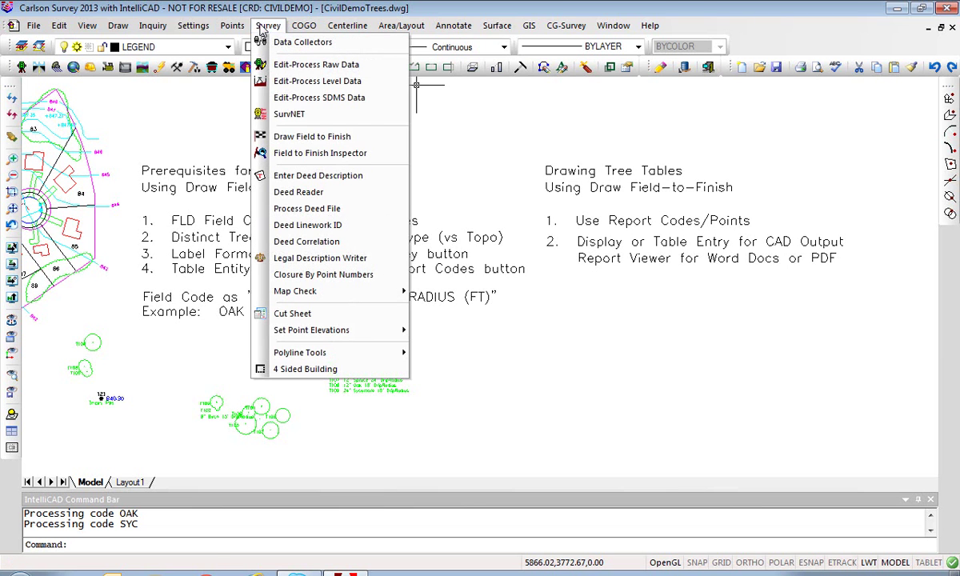
click(284, 137)
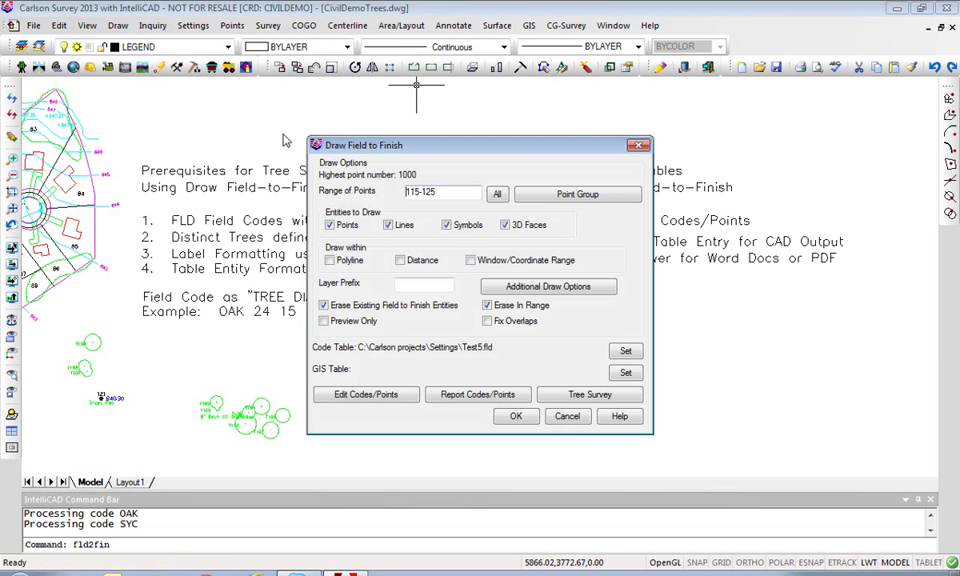
click(483, 396)
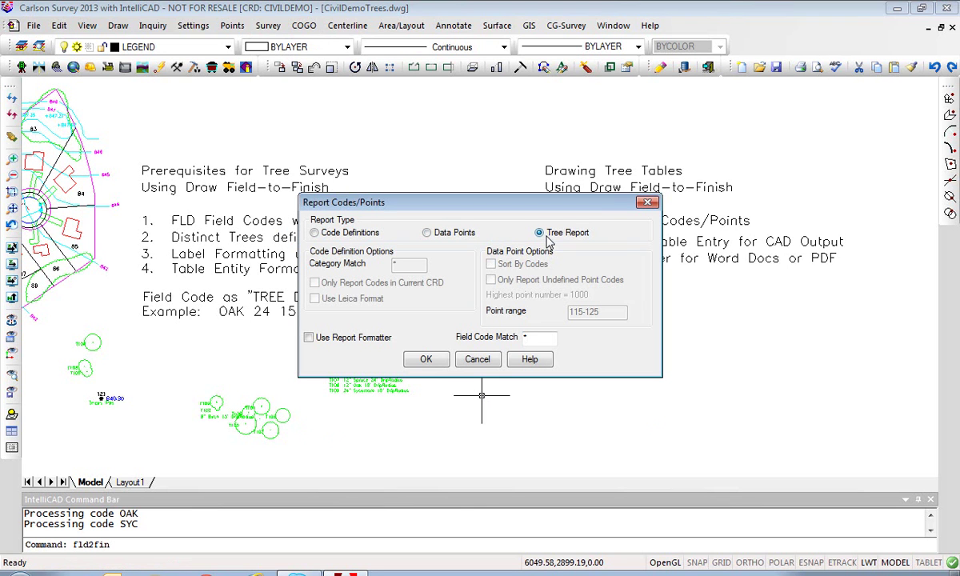
click(426, 361)
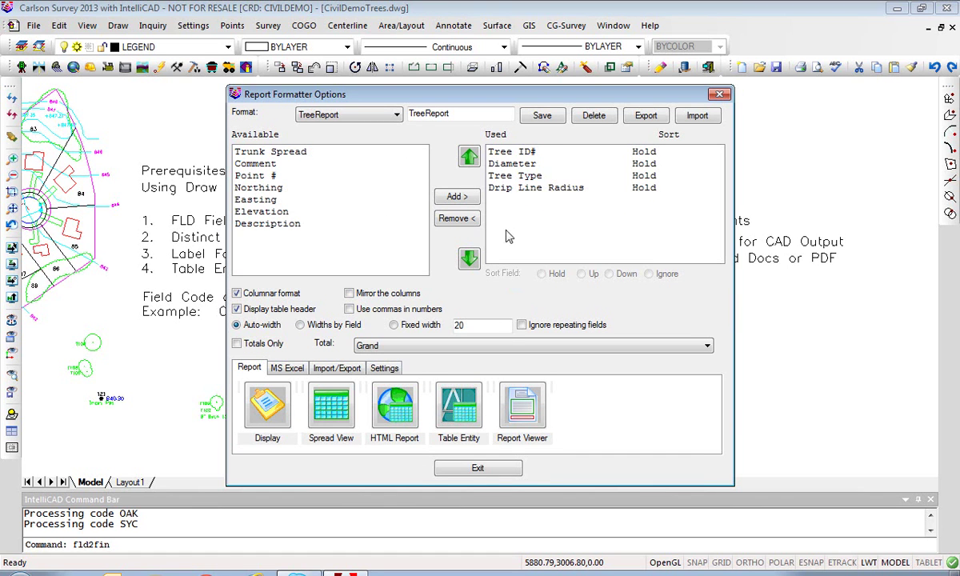
Review the report's attribute options, including the heading and display settings of the Botanic Name attribute
click(385, 370)
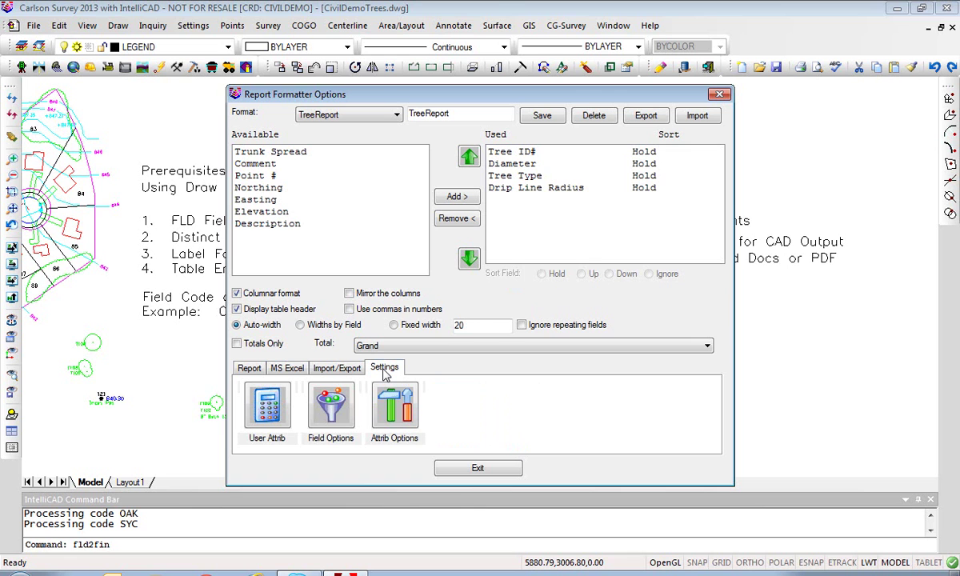
click(400, 422)
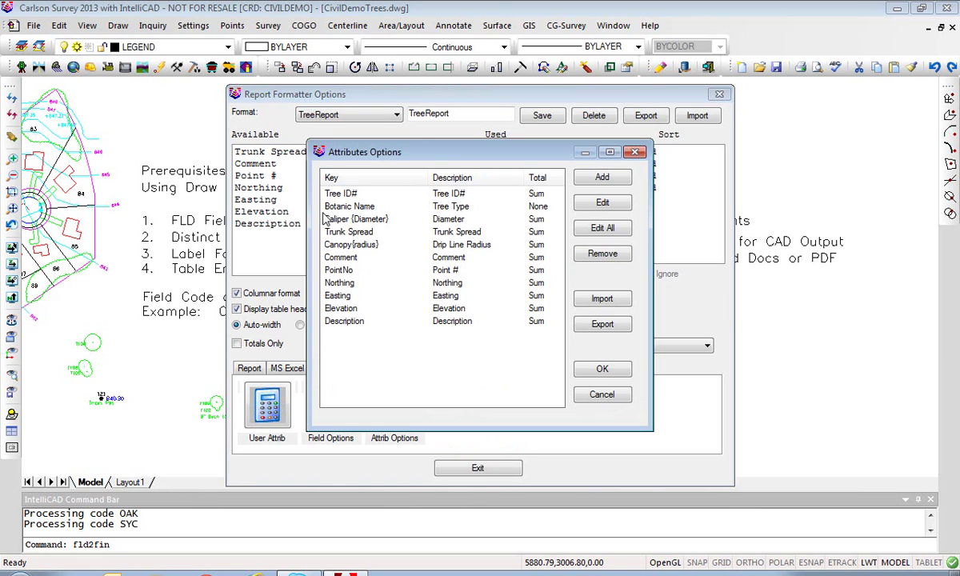
click(355, 209)
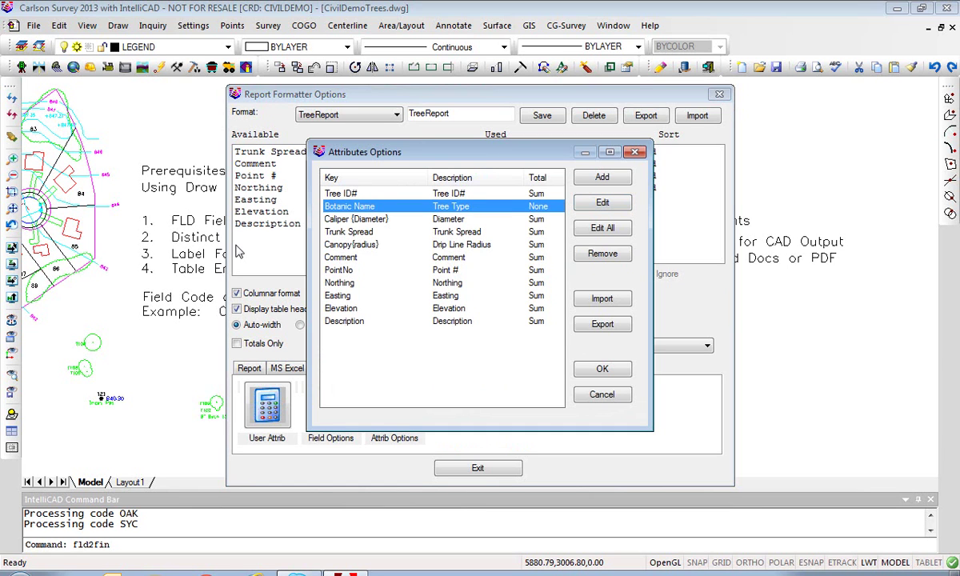
click(602, 203)
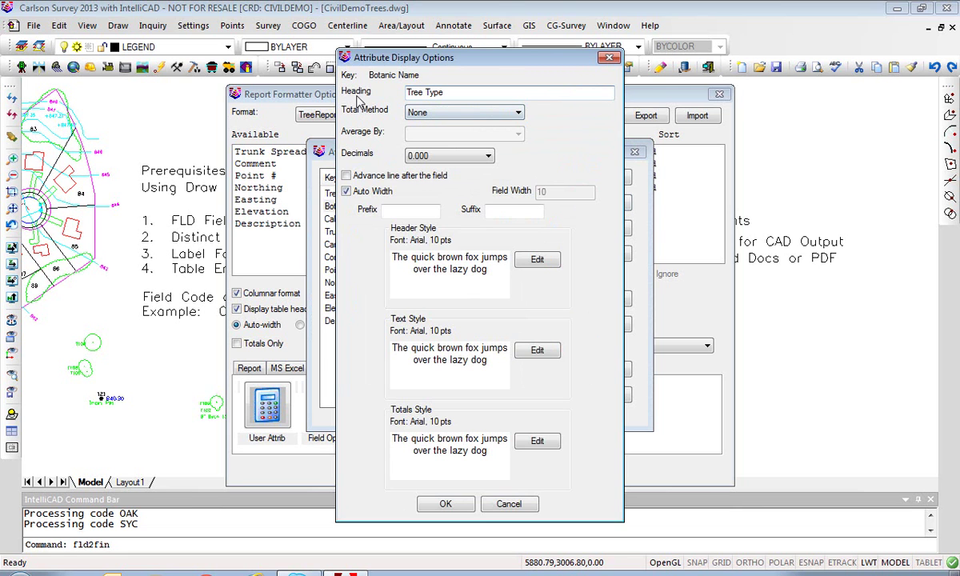
click(446, 504)
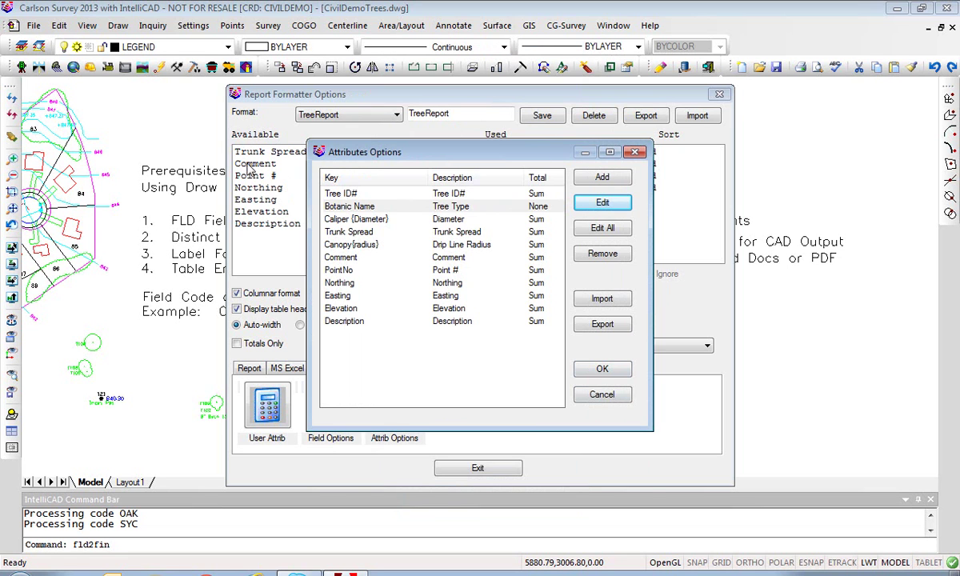
click(598, 372)
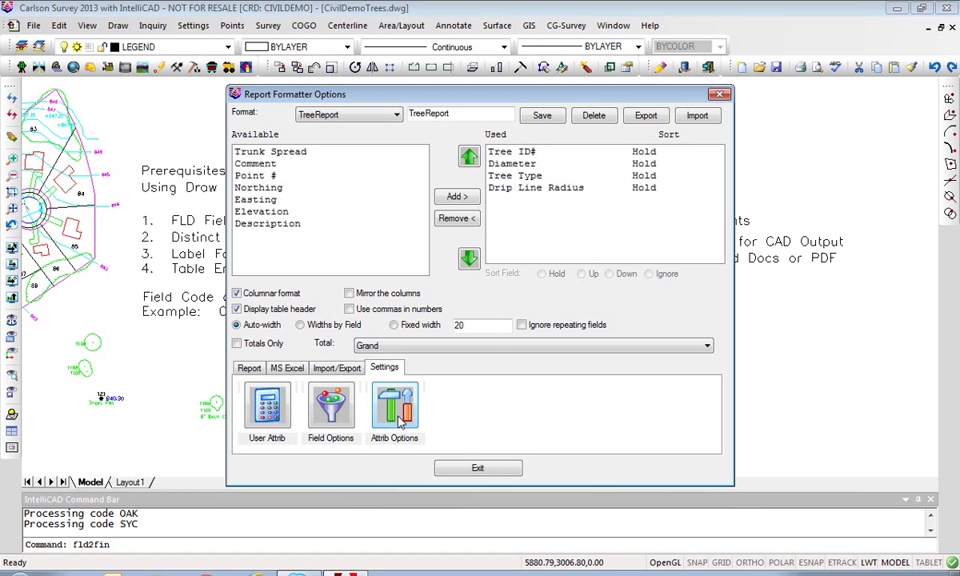
Display the tree report as text and delete its Grand Total lines
click(248, 369)
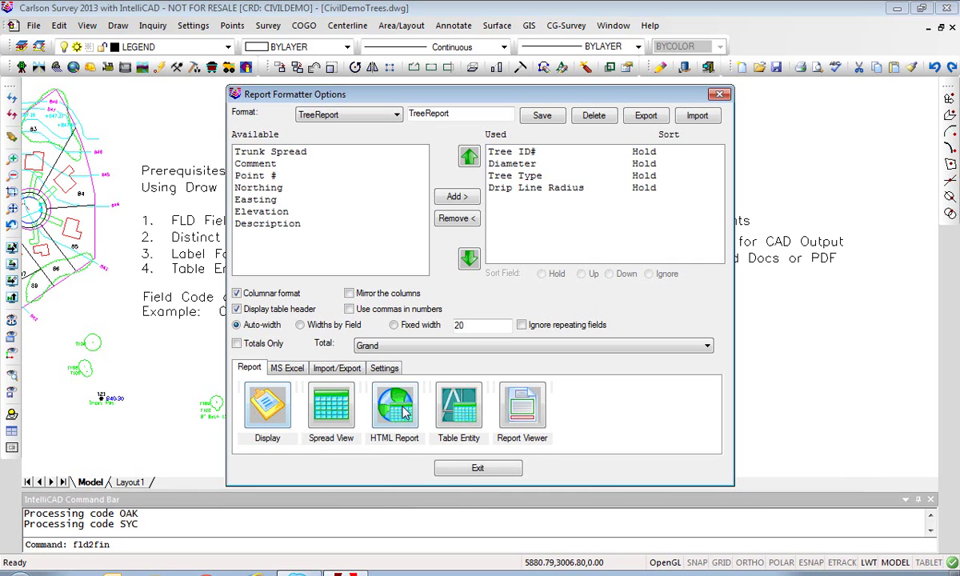
click(268, 406)
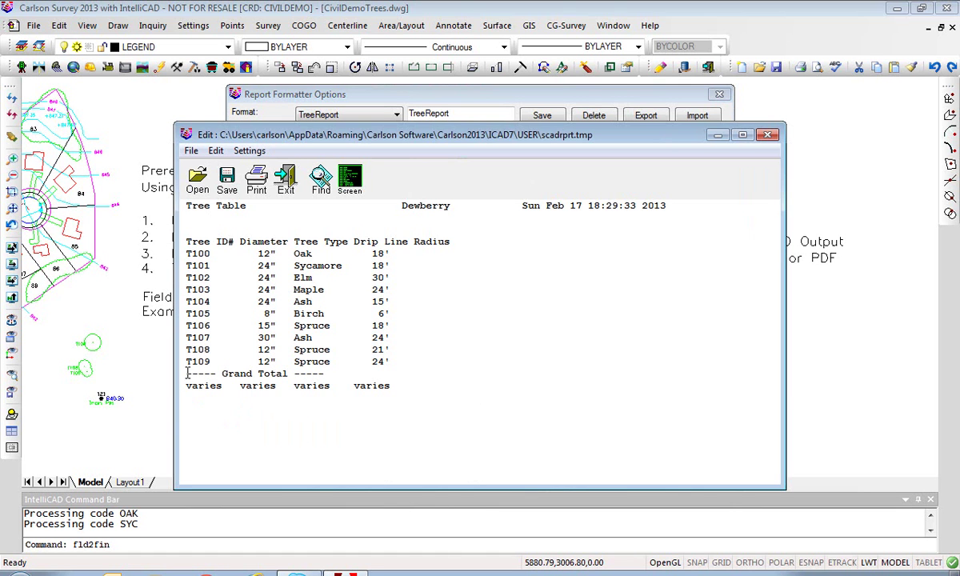
drag(187, 373, 405, 387)
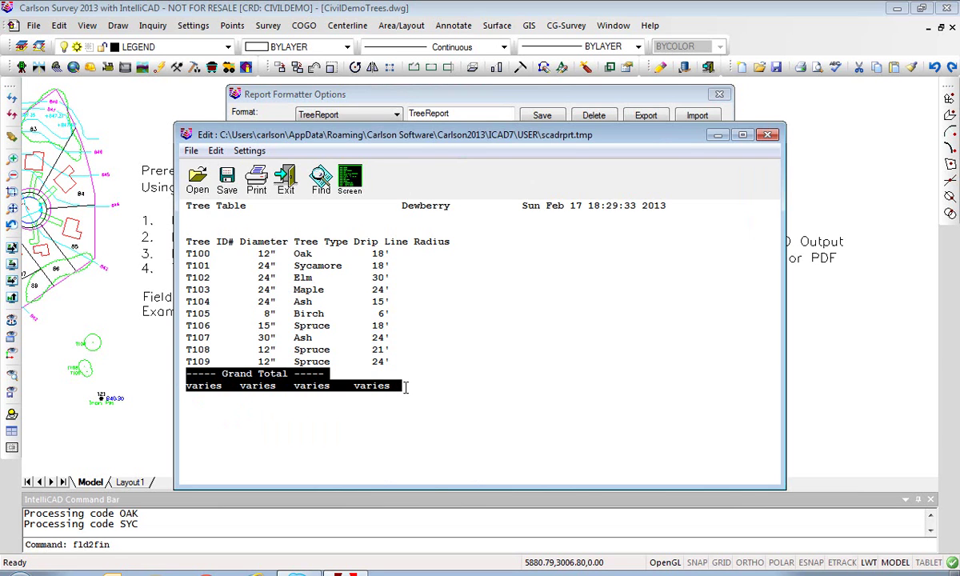
key(Delete)
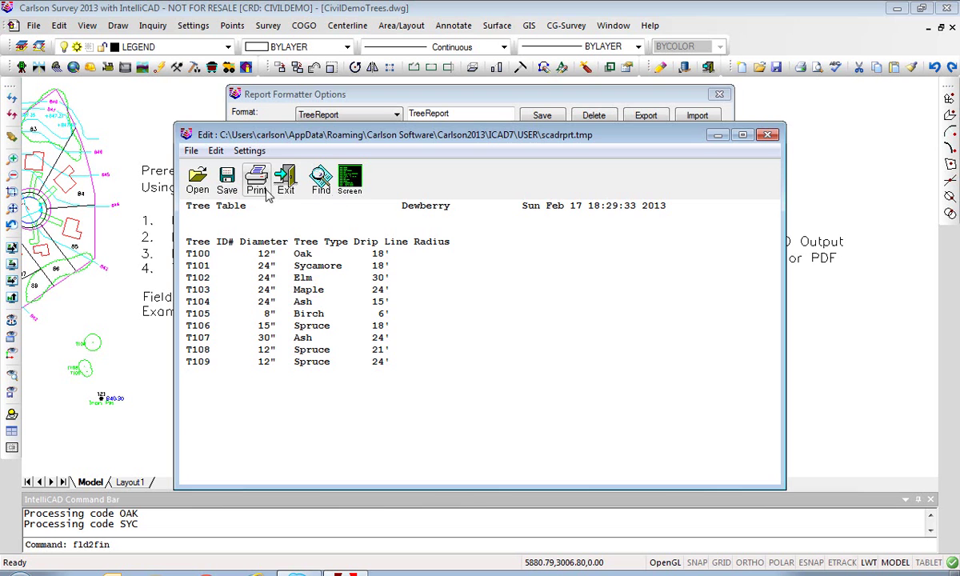
Place the tree report in the drawing as MText, height 4.00, layer REPORT_TXT, style STANDARD, default rotation, and close the report and Draw Field to Finish
click(349, 185)
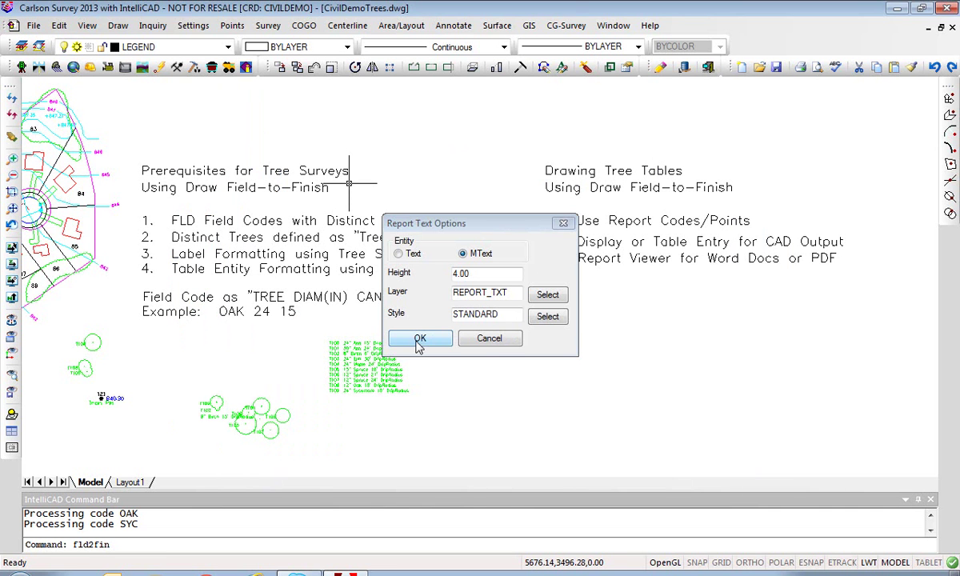
click(419, 340)
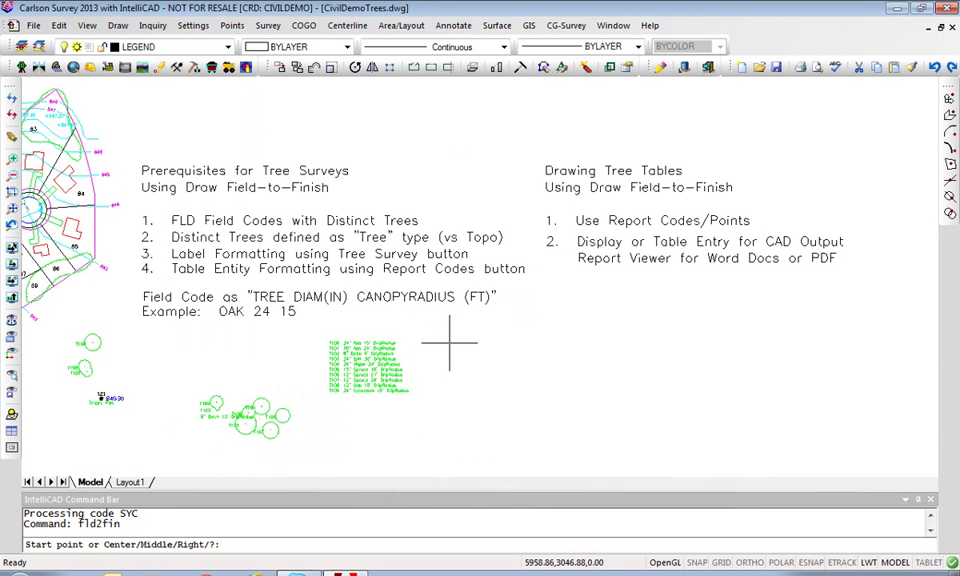
click(449, 343)
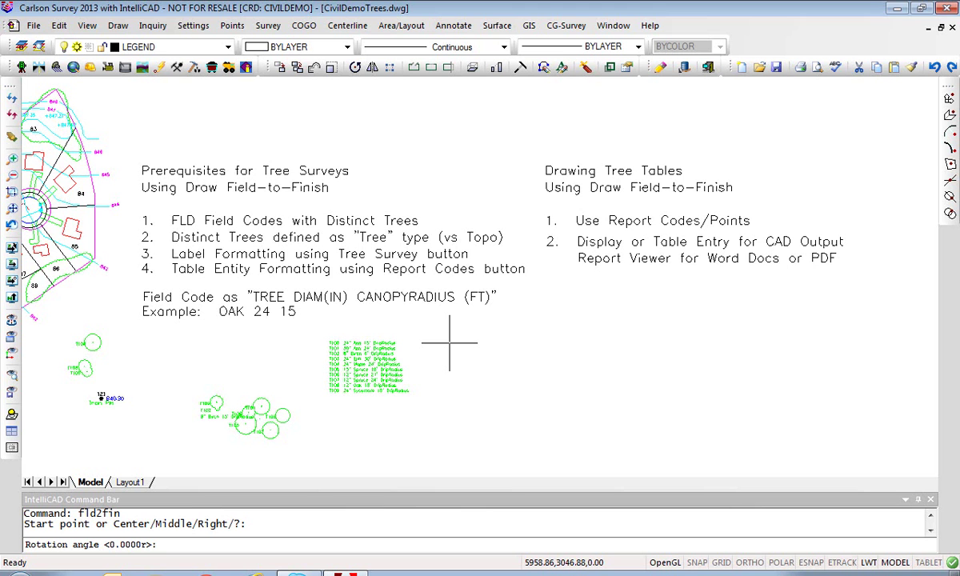
key(Return)
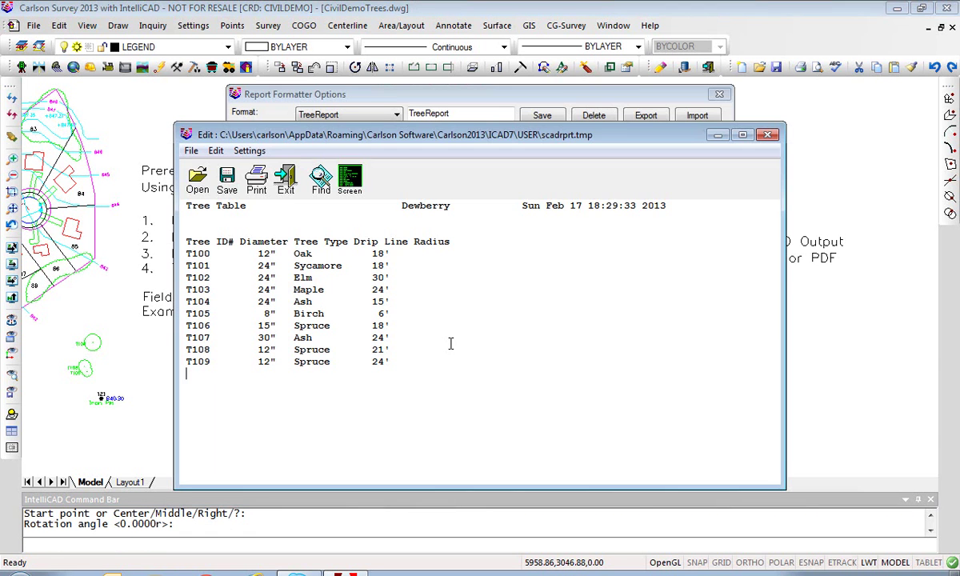
click(284, 191)
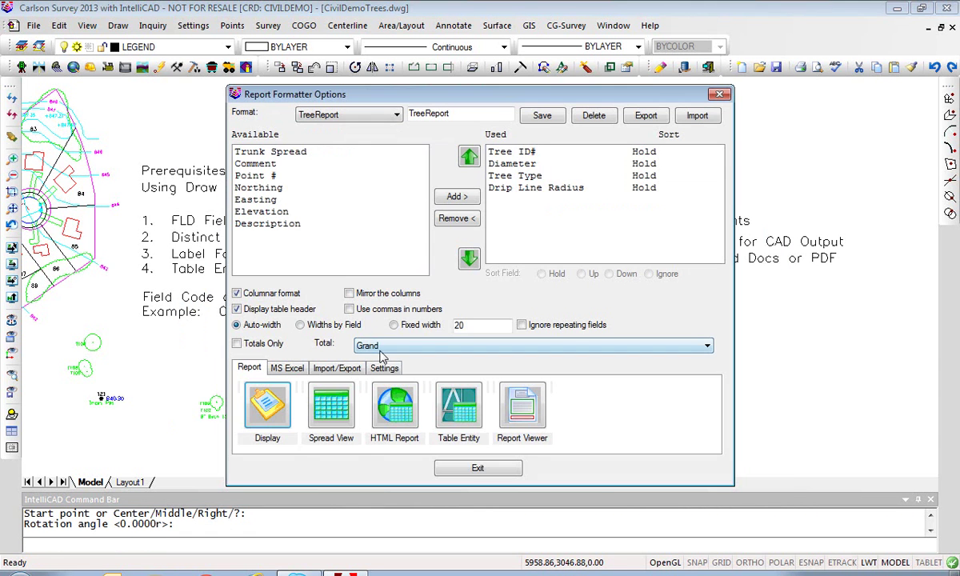
click(480, 470)
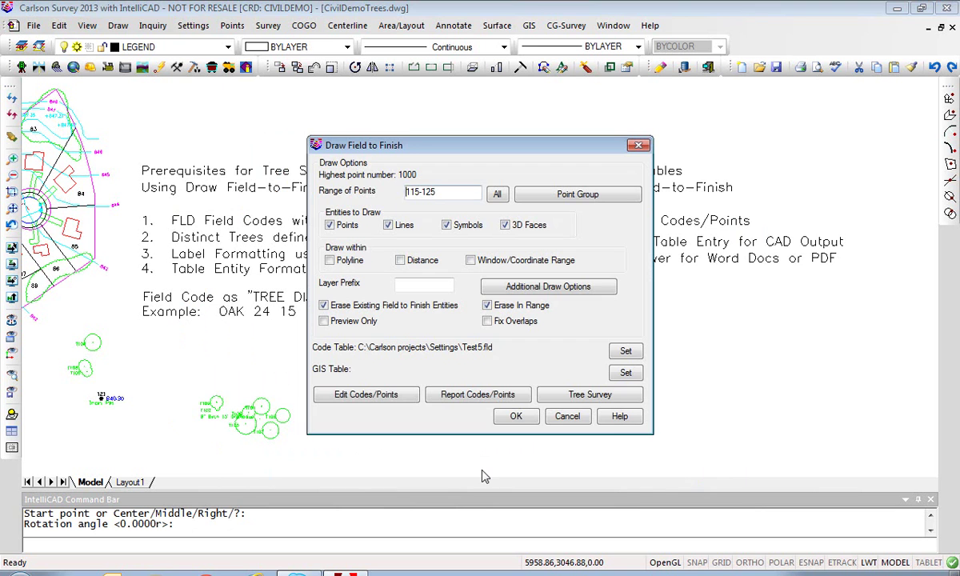
click(567, 416)
Examine the placed text table's tree IDs, diameters, types and drip line radii against the green tree survey list
scroll(463, 406, up, 4)
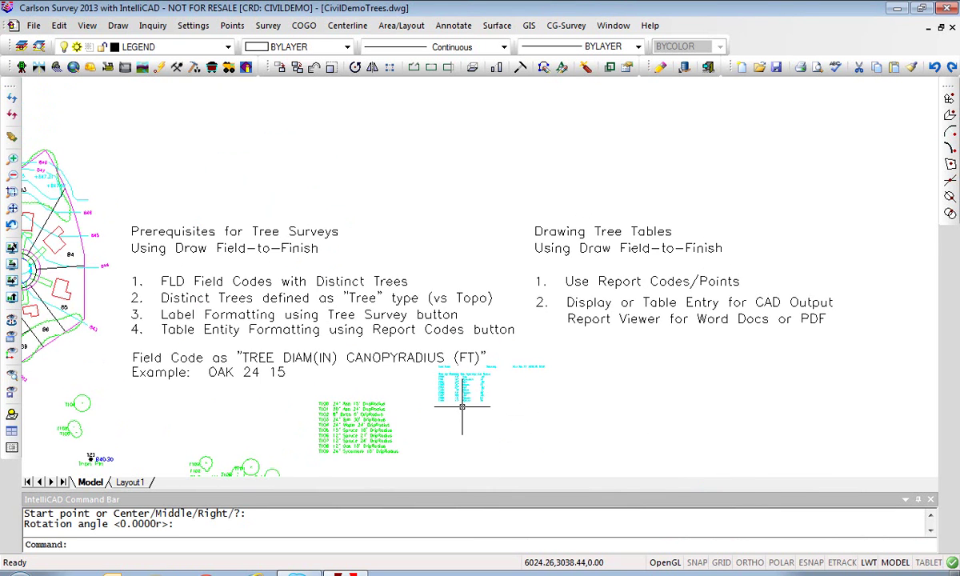
scroll(462, 406, up, 5)
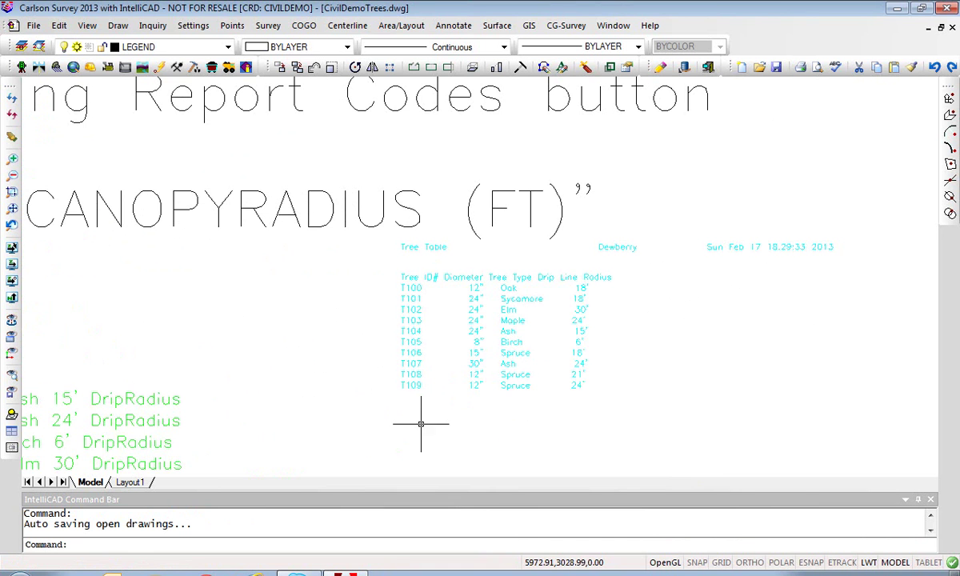
scroll(420, 402, down, 3)
middle_drag(439, 396, 413, 364)
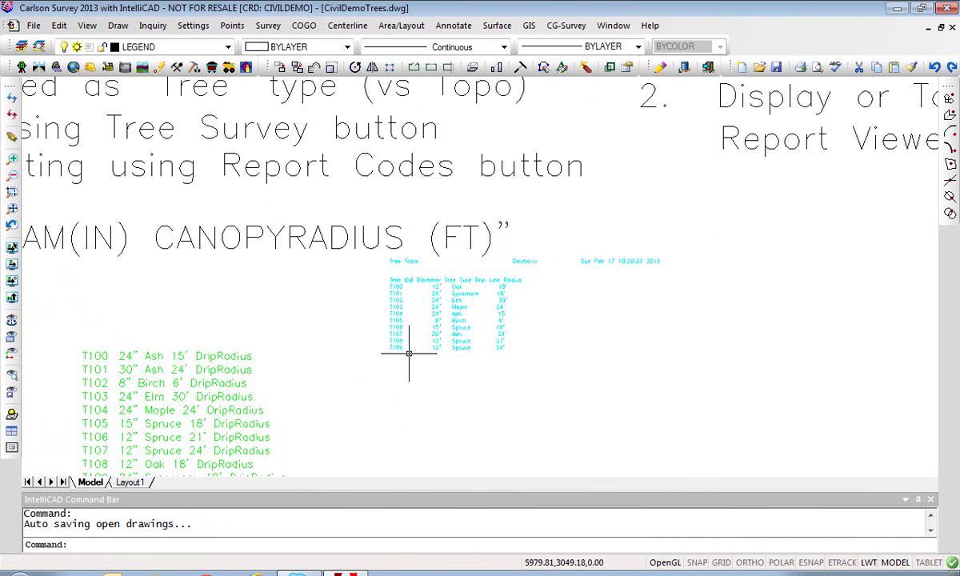
middle_drag(396, 407, 415, 327)
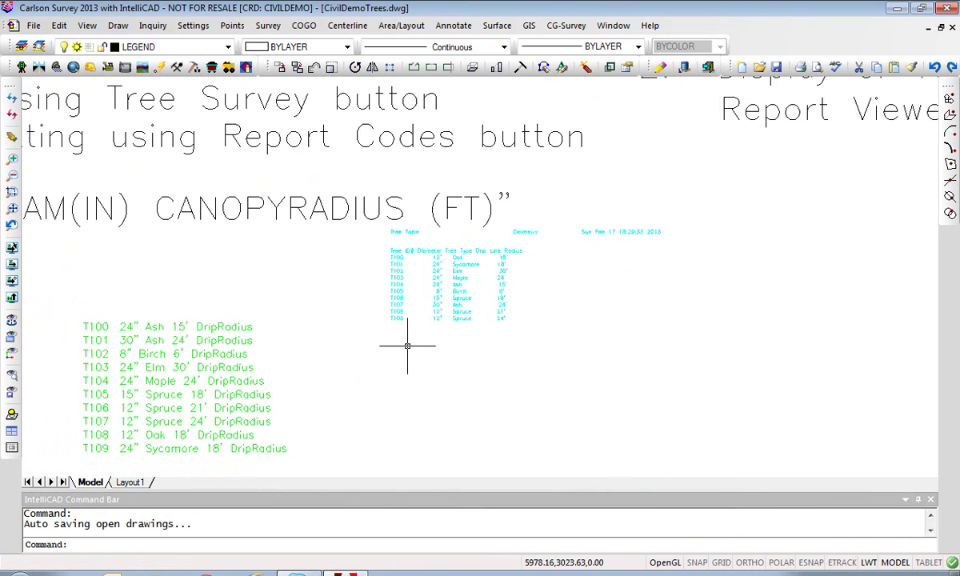
scroll(417, 311, up, 2)
scroll(417, 312, up, 2)
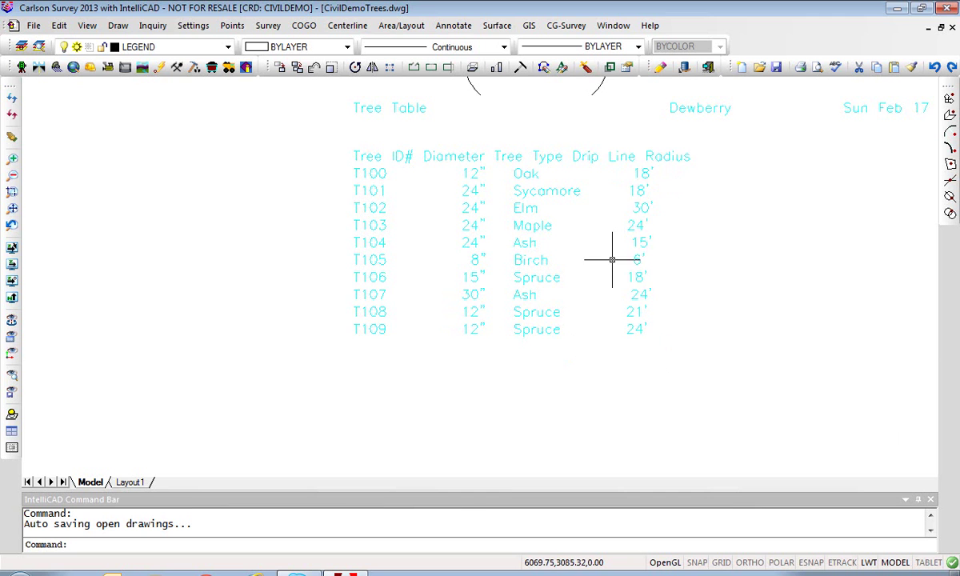
scroll(605, 331, up, 3)
scroll(600, 331, down, 3)
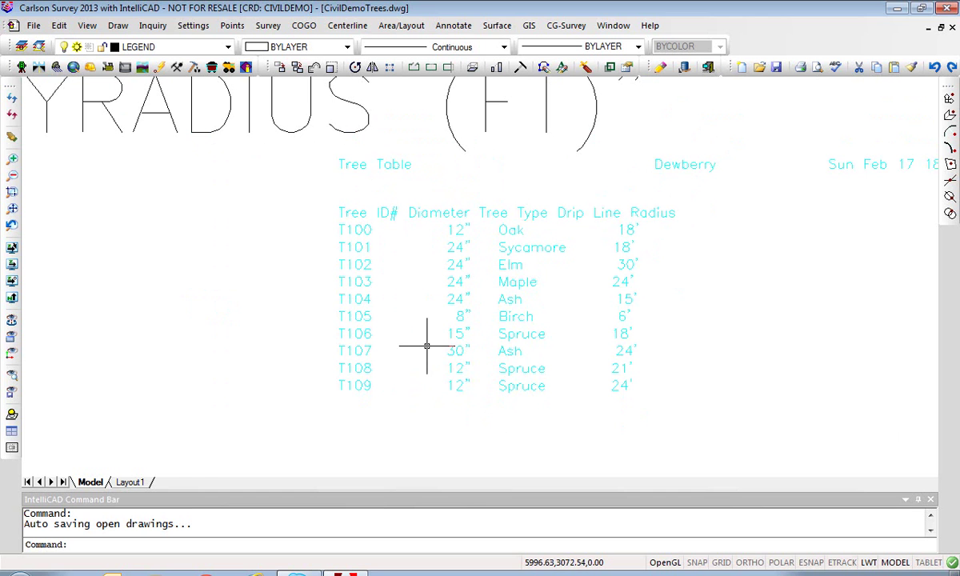
scroll(423, 344, down, 2)
Move the MText tree table down beside the green tree survey list
text(e)
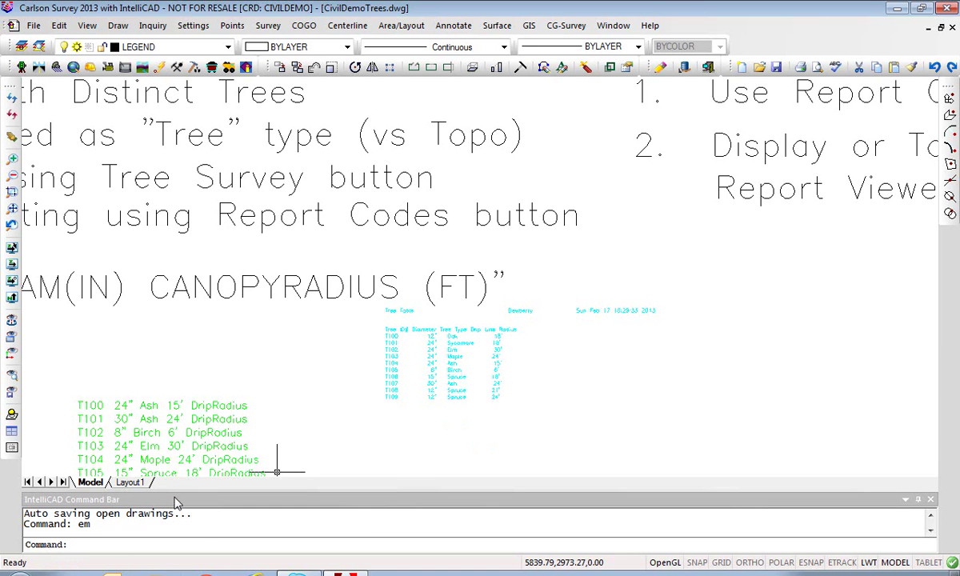
text(m)
key(Return)
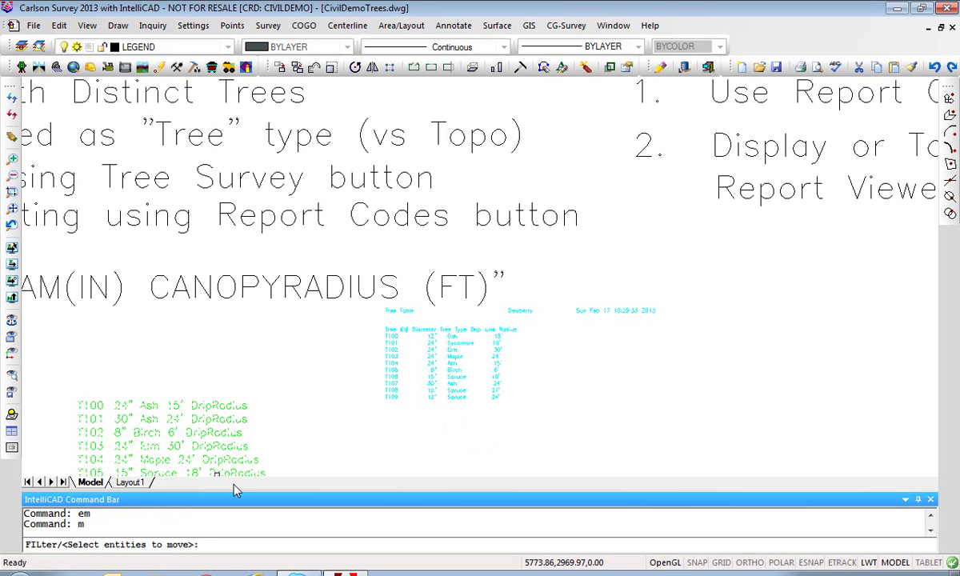
click(375, 411)
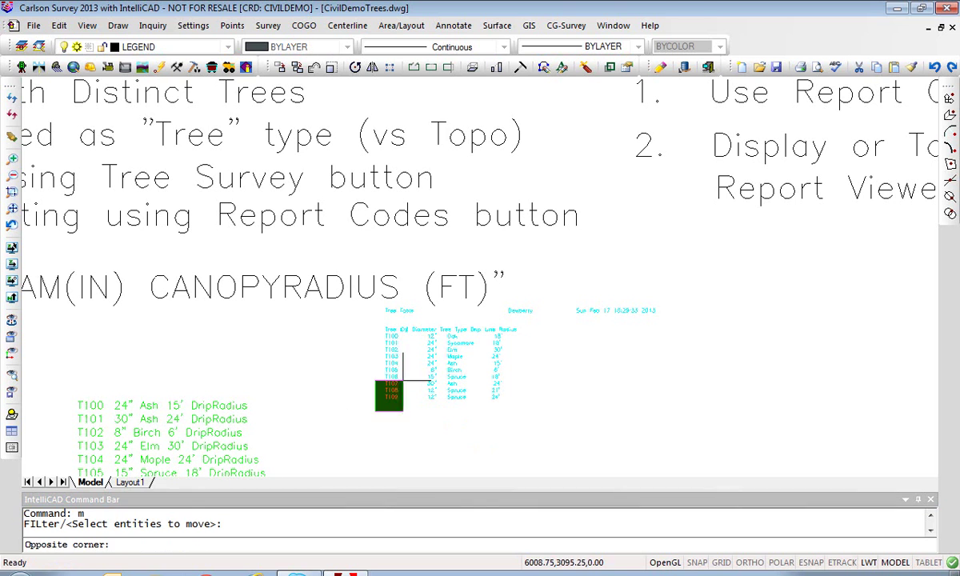
click(662, 302)
key(Return)
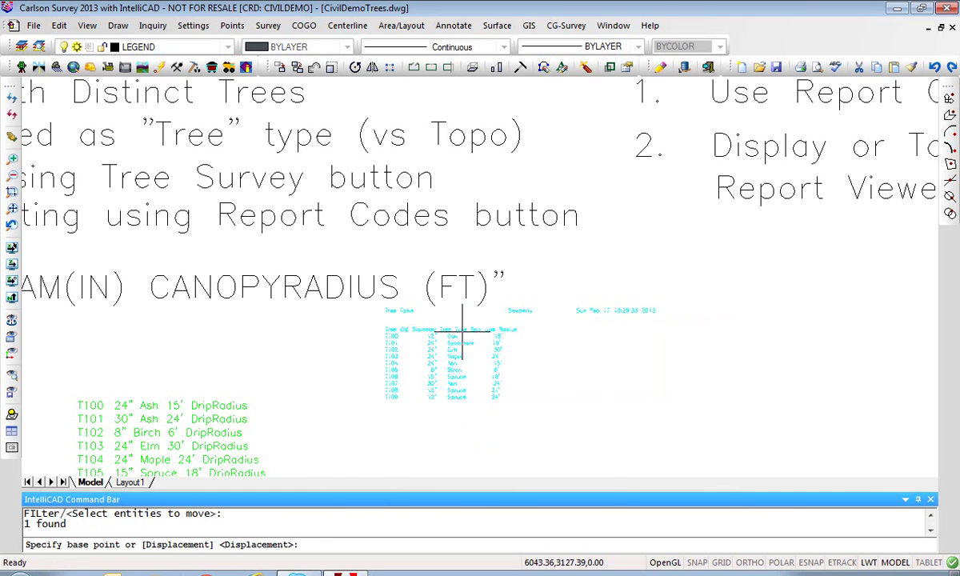
click(437, 351)
click(342, 444)
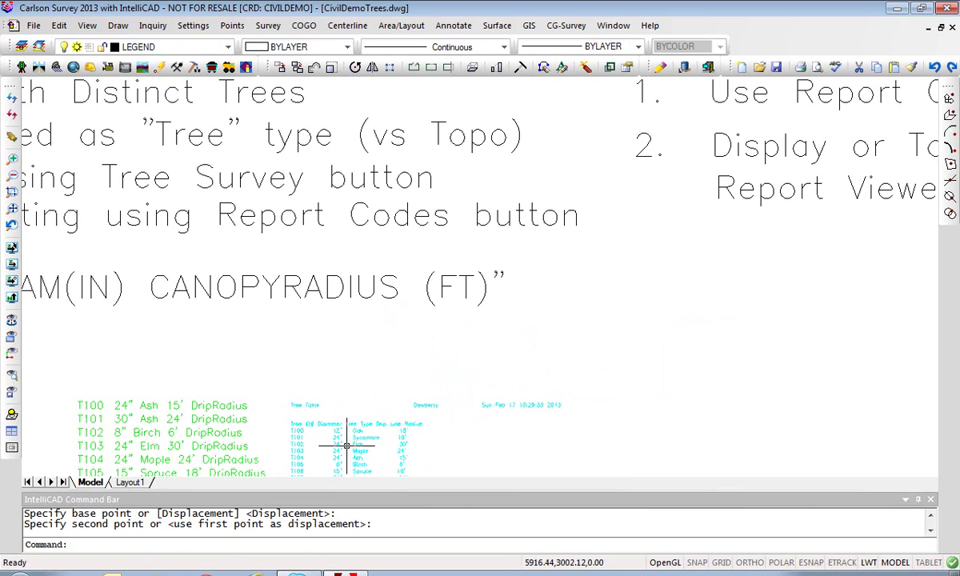
Run Draw Field to Finish on CivilDemo.crd and generate the Tree Report in the report formatter
middle_drag(478, 408, 439, 384)
scroll(468, 396, down, 3)
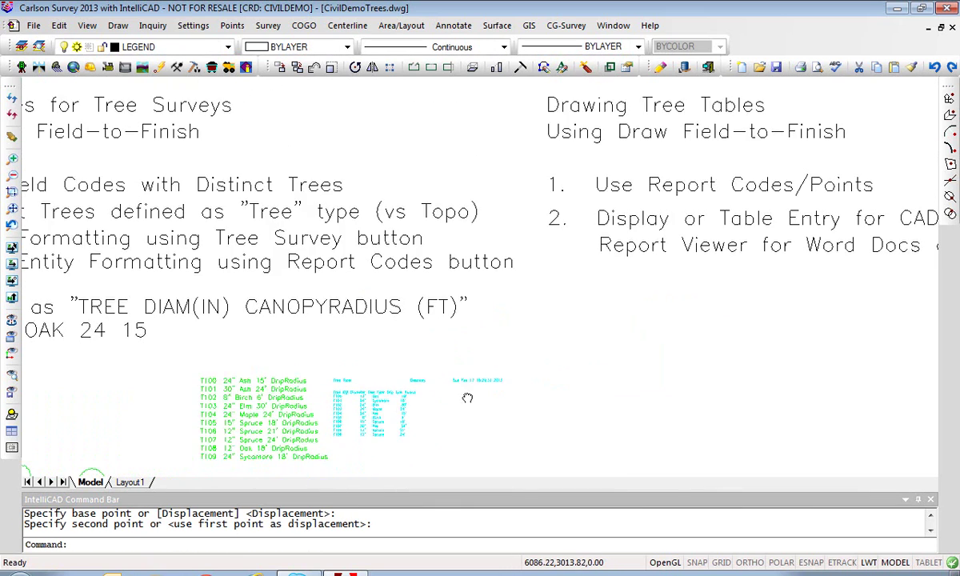
scroll(502, 352, up, 1)
scroll(465, 452, down, 1)
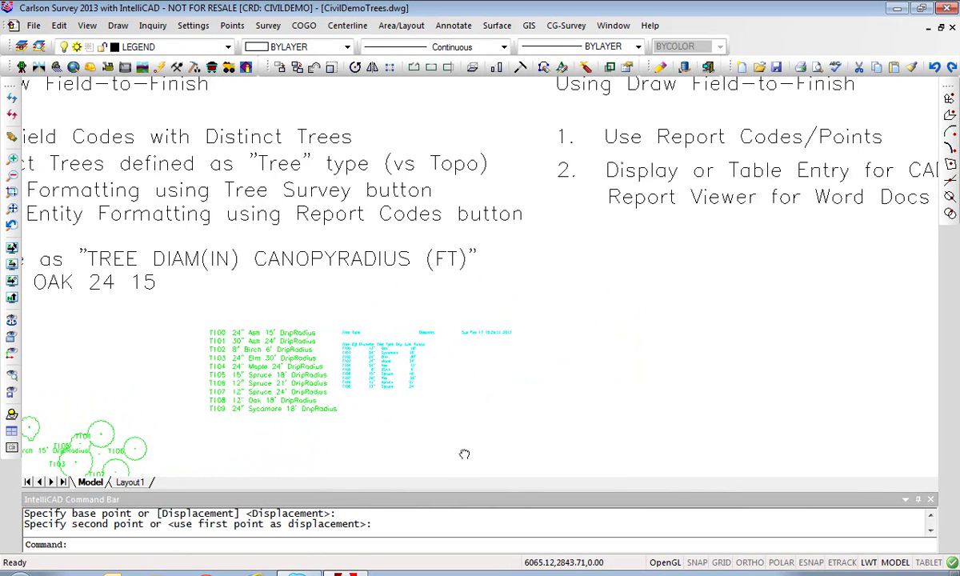
scroll(635, 295, up, 1)
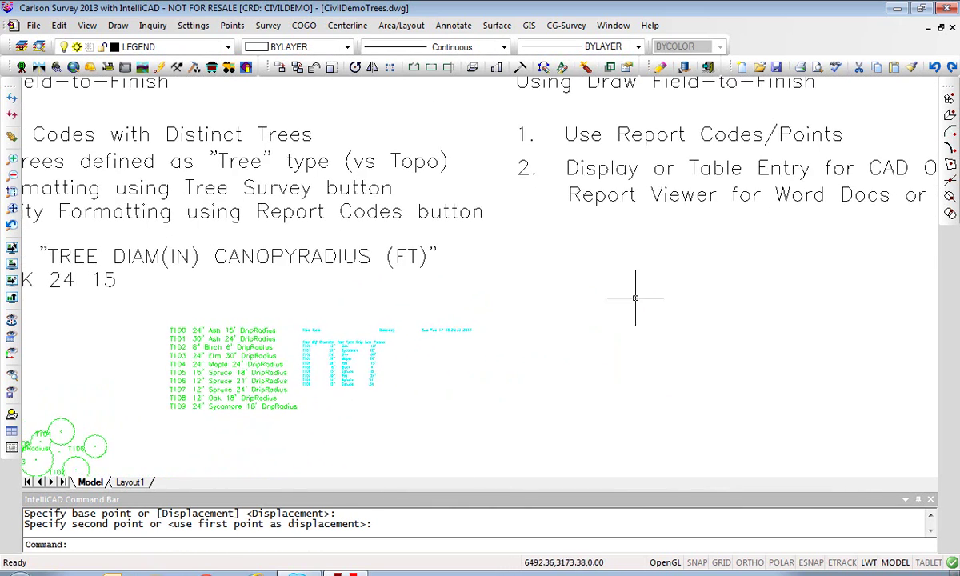
click(268, 25)
click(296, 136)
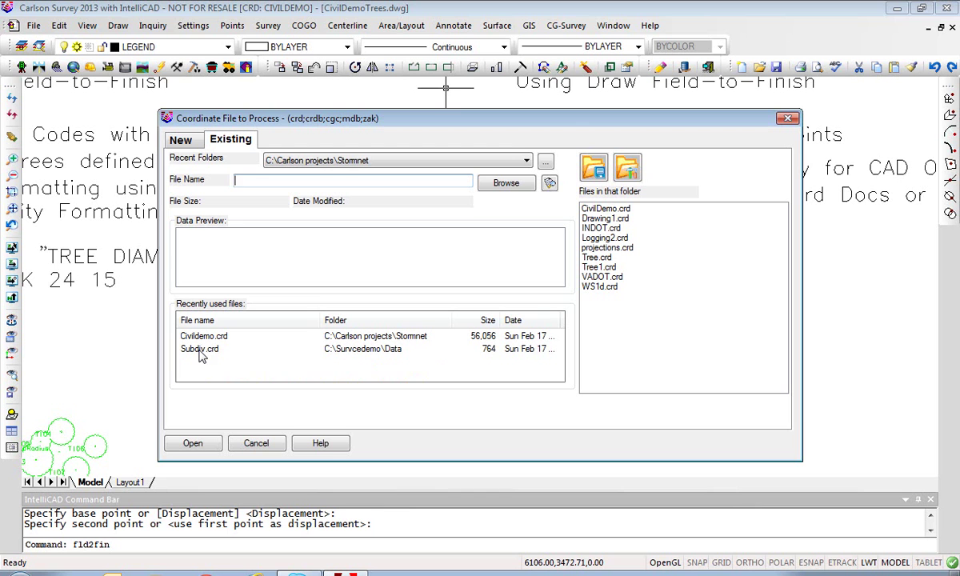
click(602, 208)
click(192, 445)
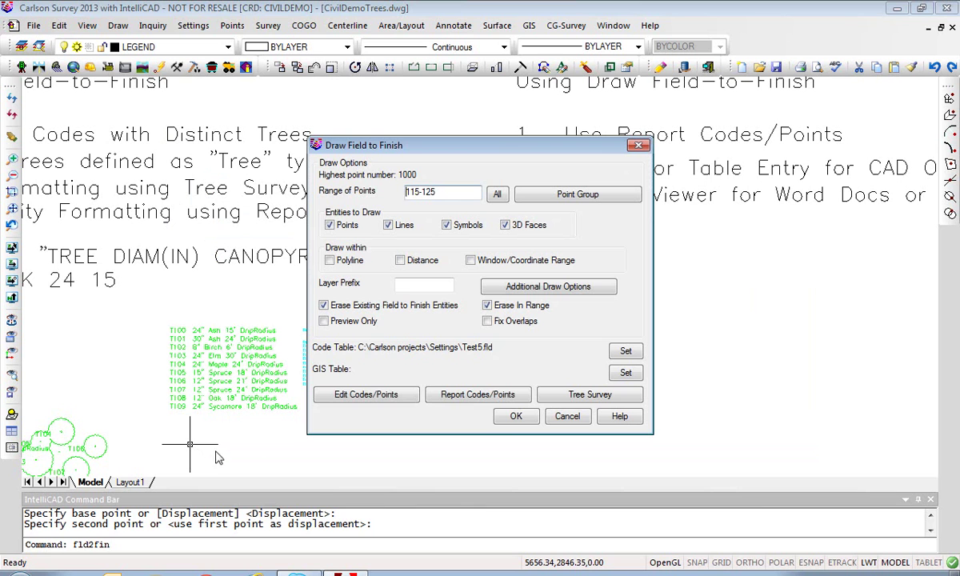
click(476, 397)
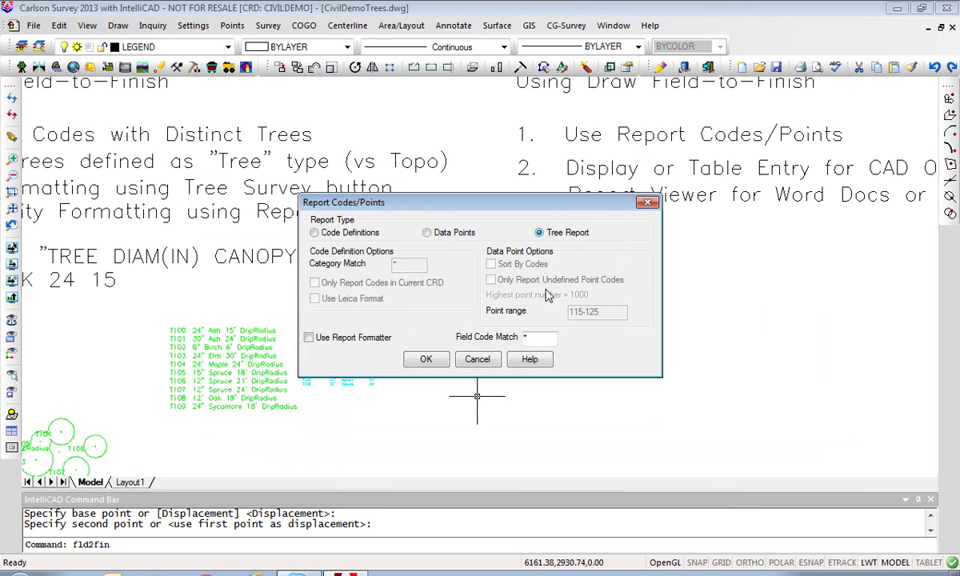
click(425, 360)
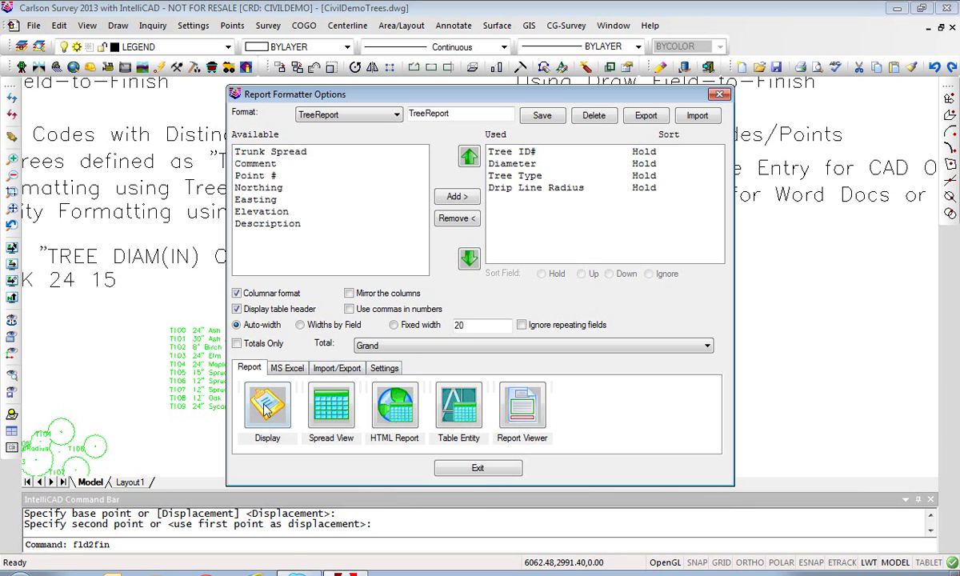
Output the tree report as a table entity and exit the formatter and Draw Field to Finish
click(461, 416)
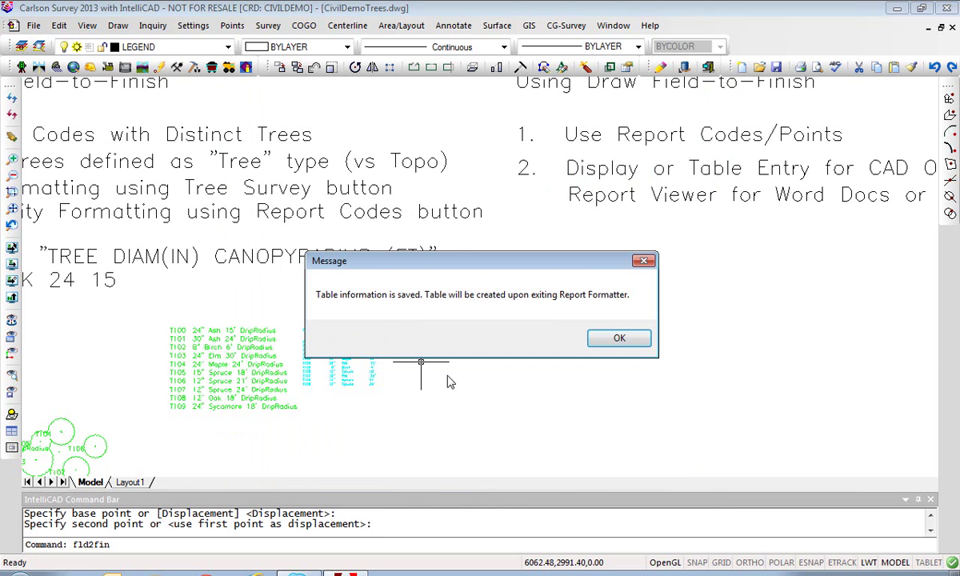
click(616, 338)
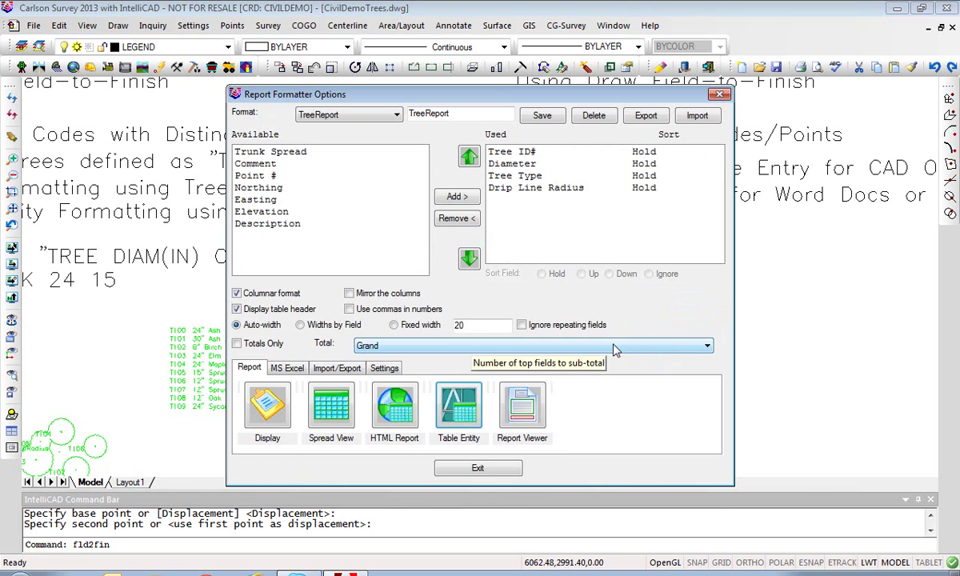
click(491, 471)
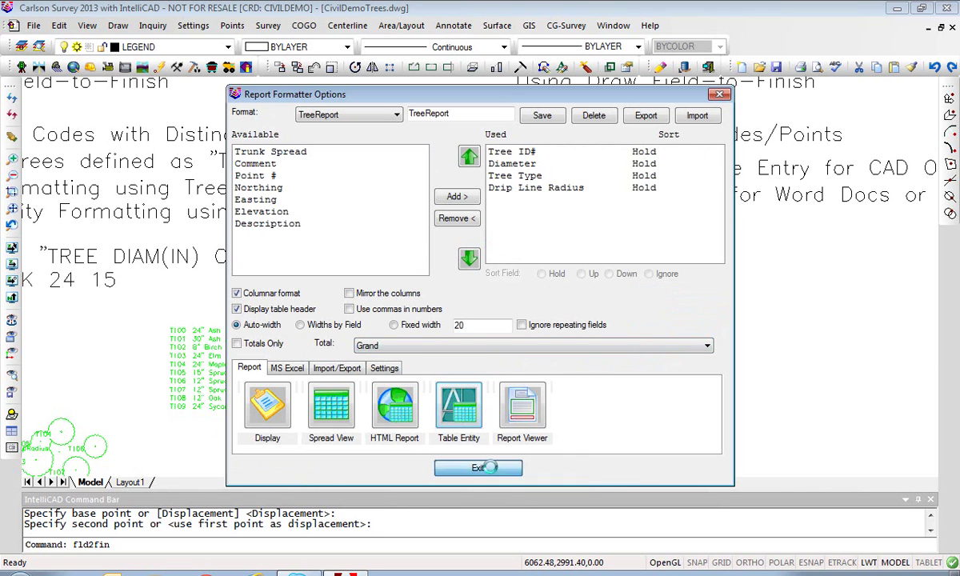
click(567, 416)
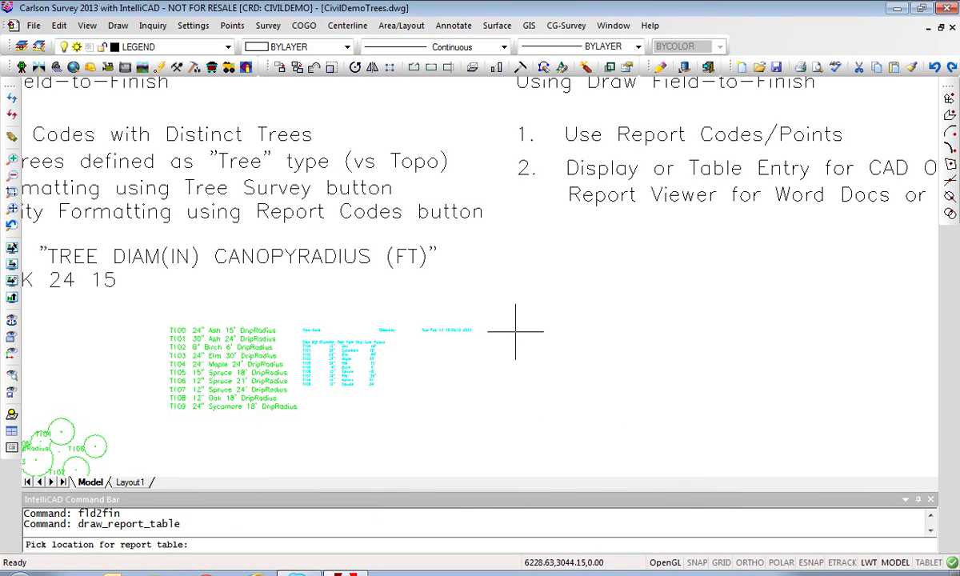
Place the report table to the right of the text table on layer REPORTTABLE, with table color 7 and grid color 5
click(516, 330)
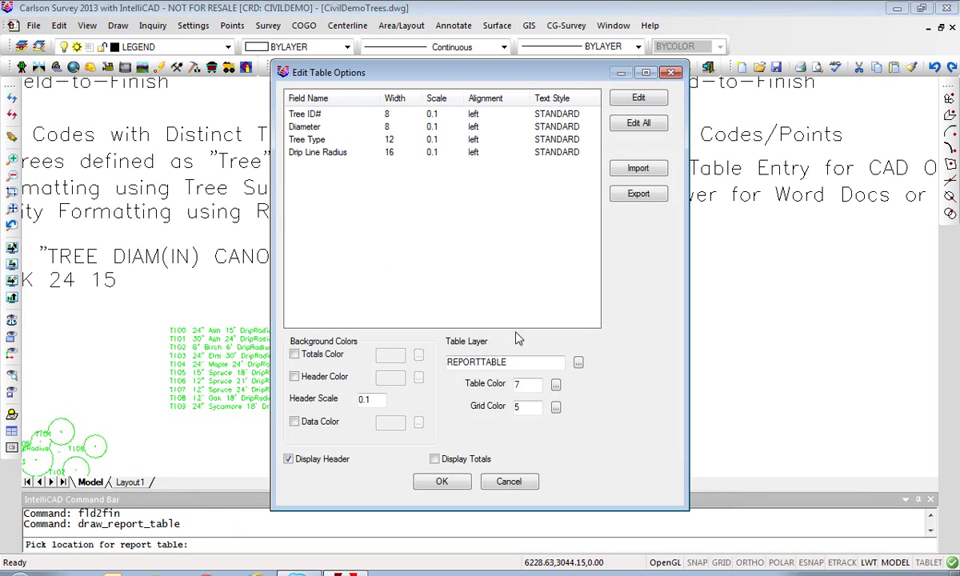
click(556, 409)
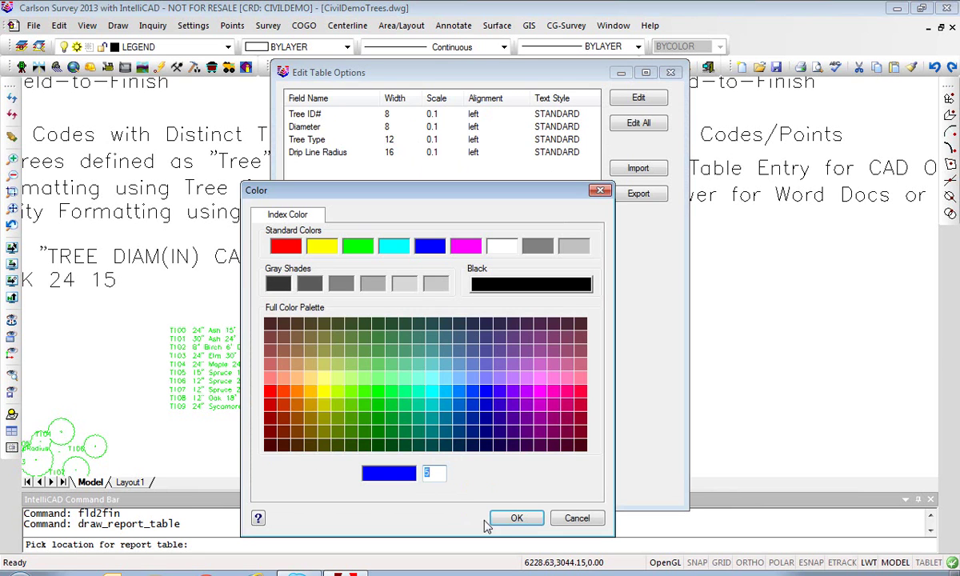
click(517, 518)
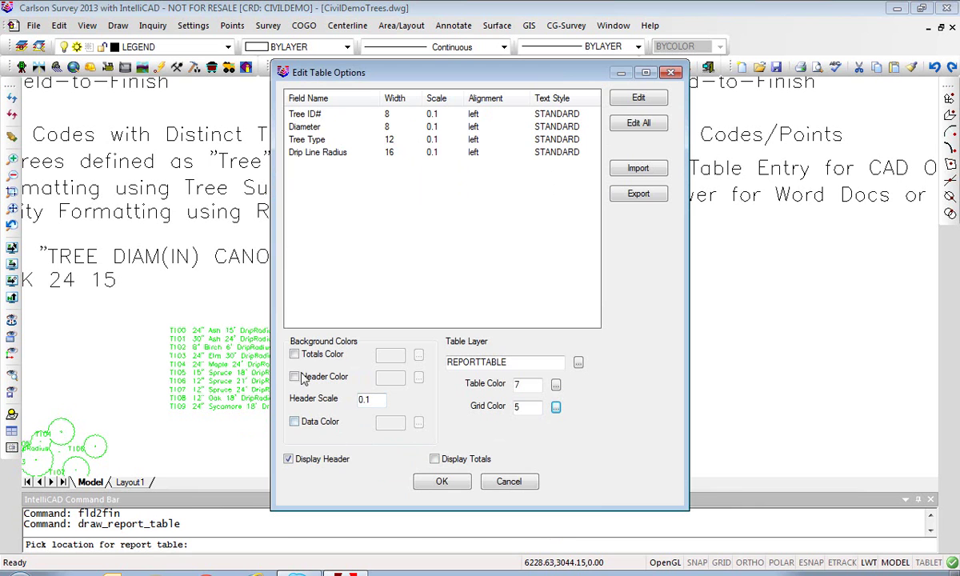
click(443, 483)
click(519, 328)
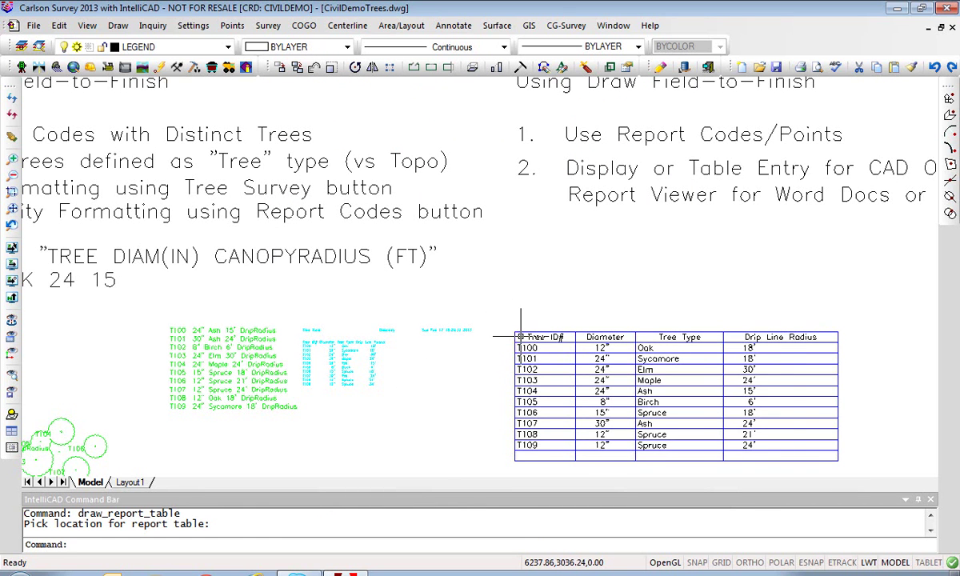
click(520, 336)
Delete the empty last row of the report table using Edit Table Values
middle_drag(520, 336, 436, 282)
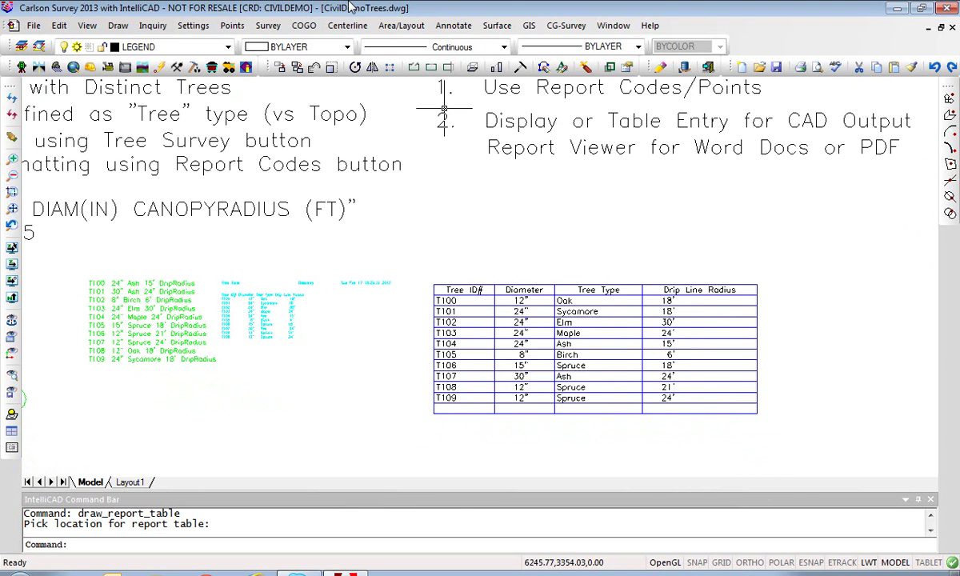
click(398, 29)
mouse_move(420, 145)
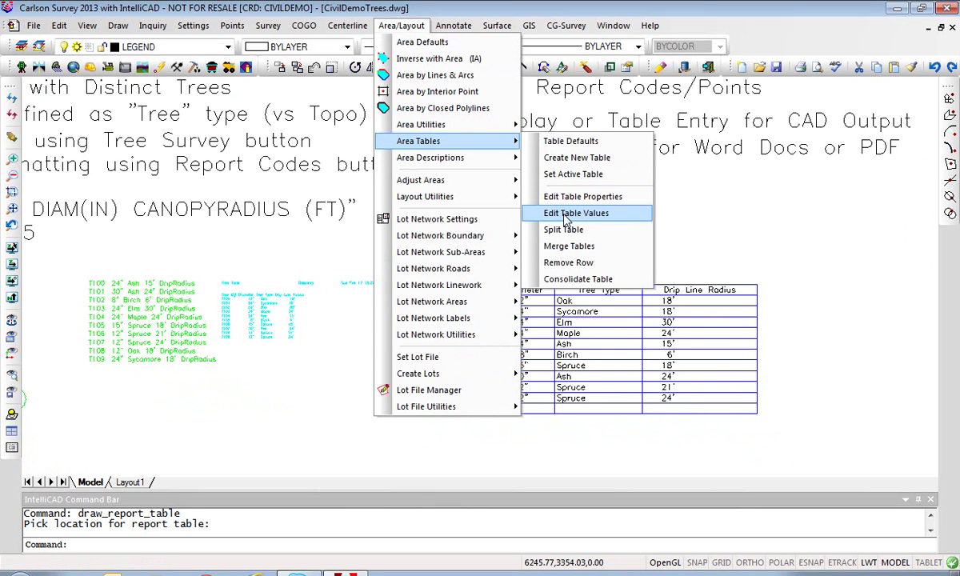
click(570, 214)
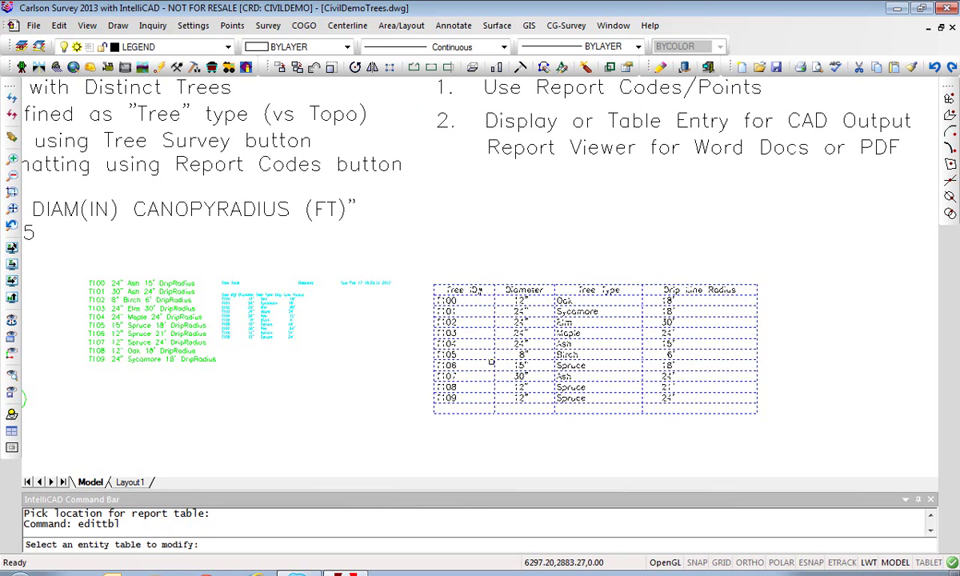
click(435, 409)
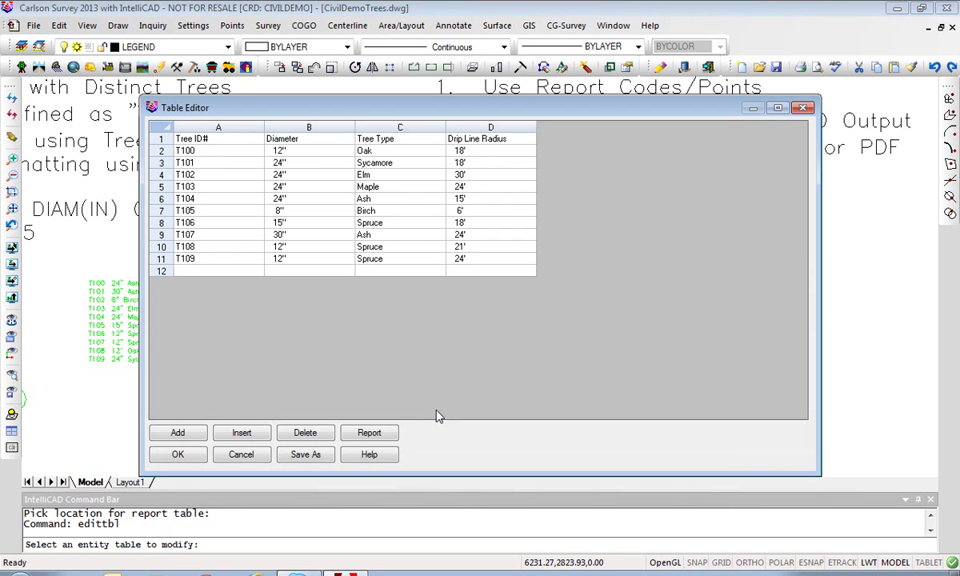
click(207, 272)
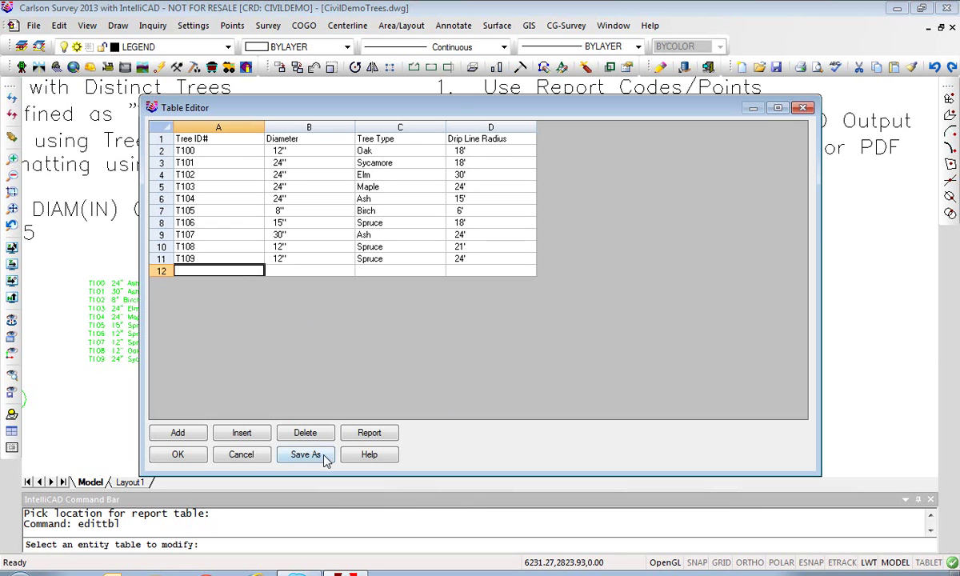
click(311, 437)
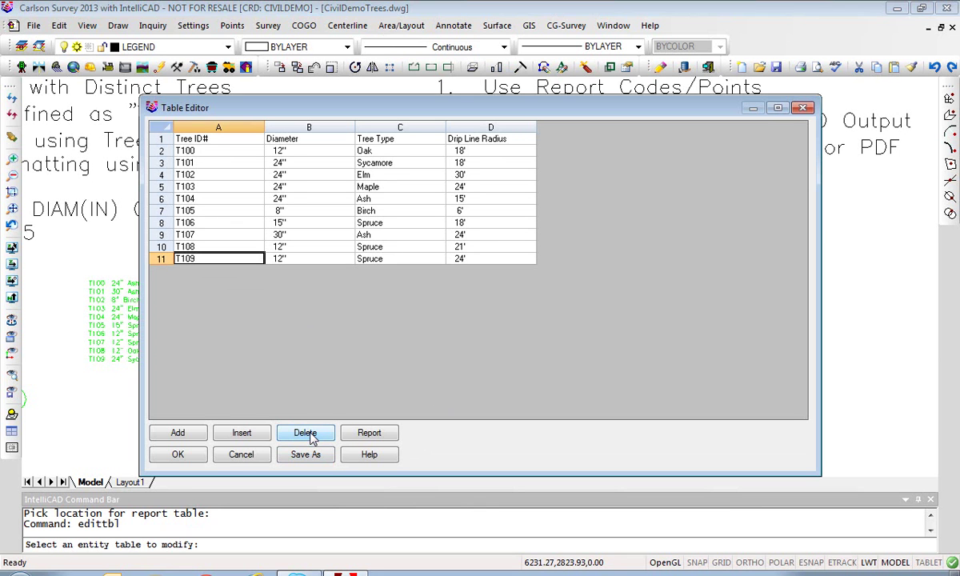
click(189, 454)
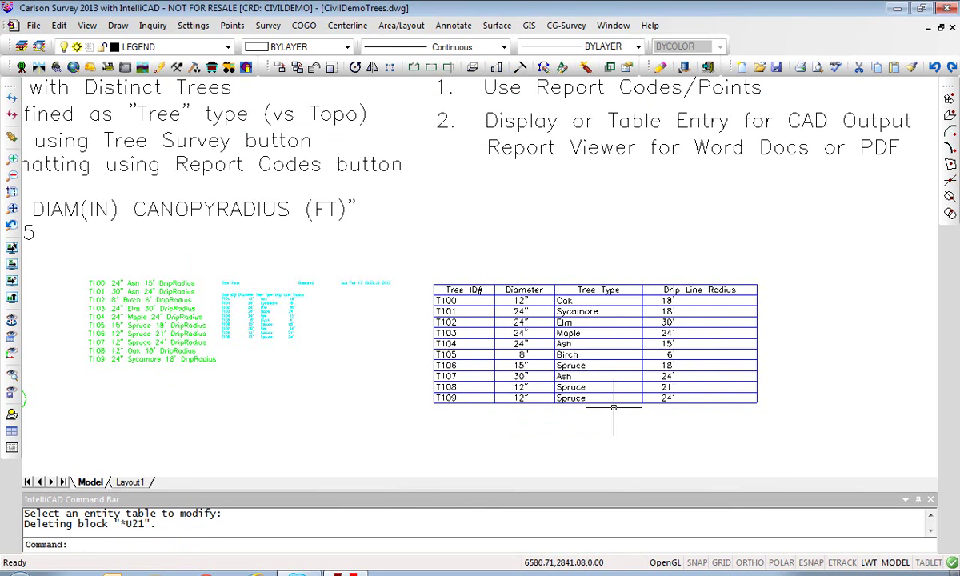
Examine the edited report table alongside the tree survey list and the text table
middle_drag(614, 408, 508, 392)
middle_drag(634, 436, 553, 426)
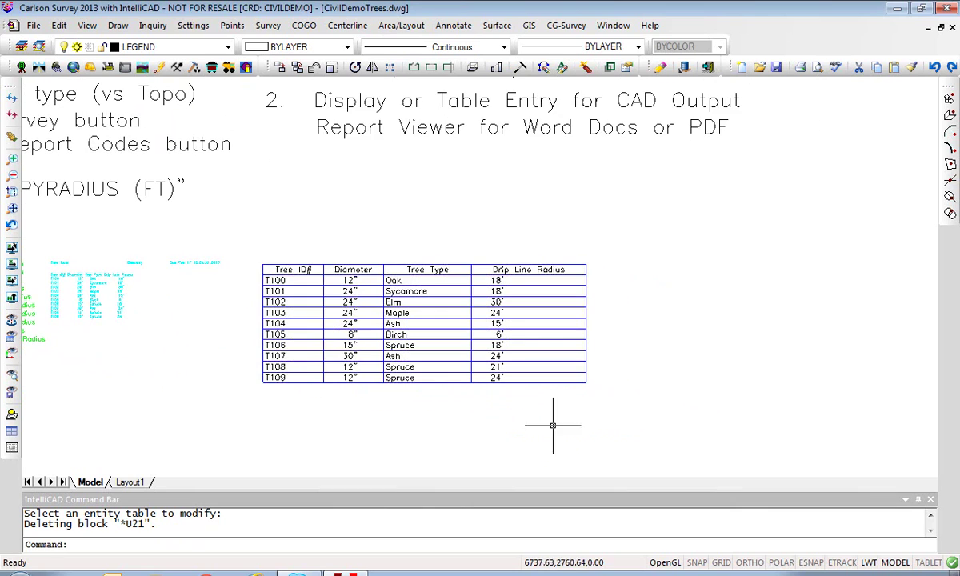
mouse_move(627, 378)
middle_down()
mouse_move(492, 426)
mouse_move(363, 430)
middle_up()
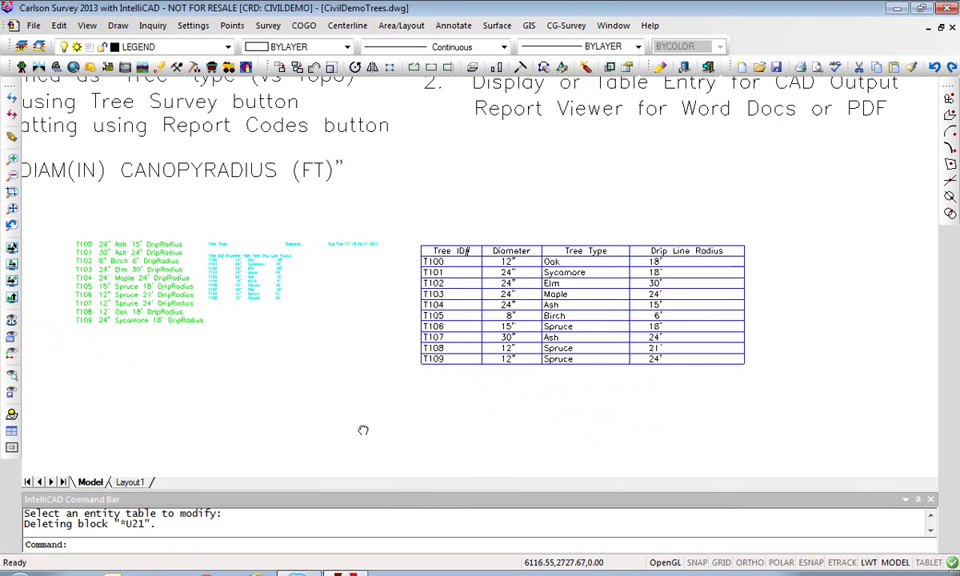
scroll(269, 391, down, 4)
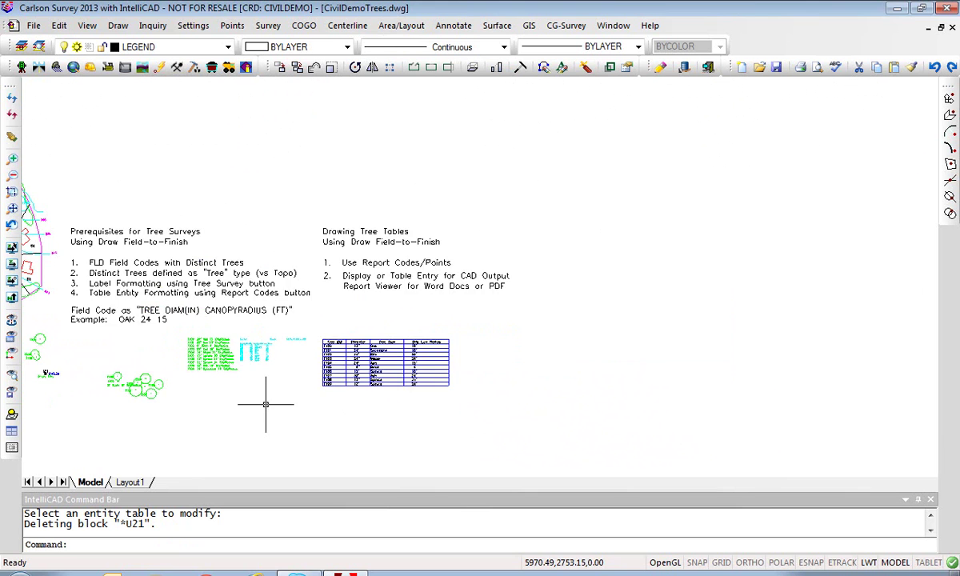
scroll(264, 396, up, 4)
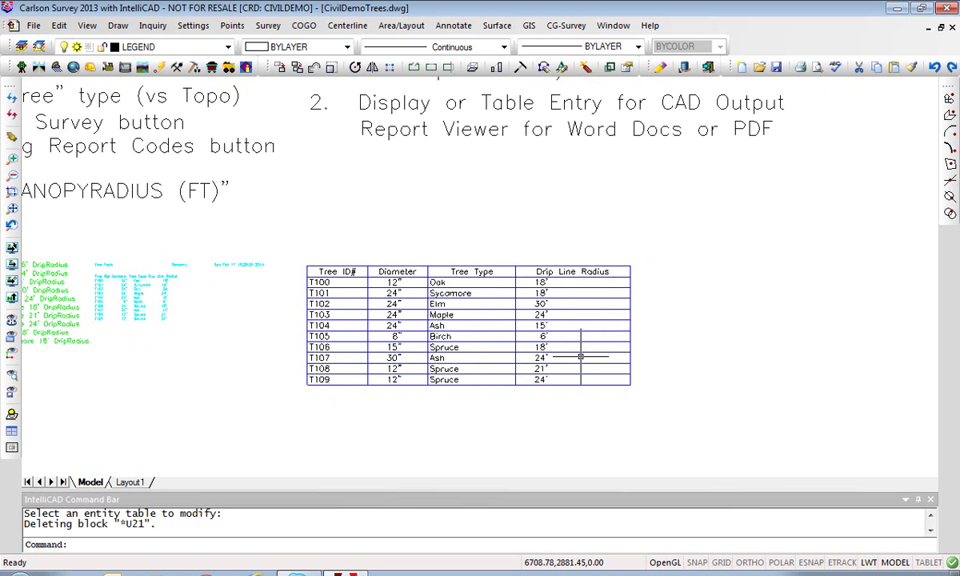
click(593, 311)
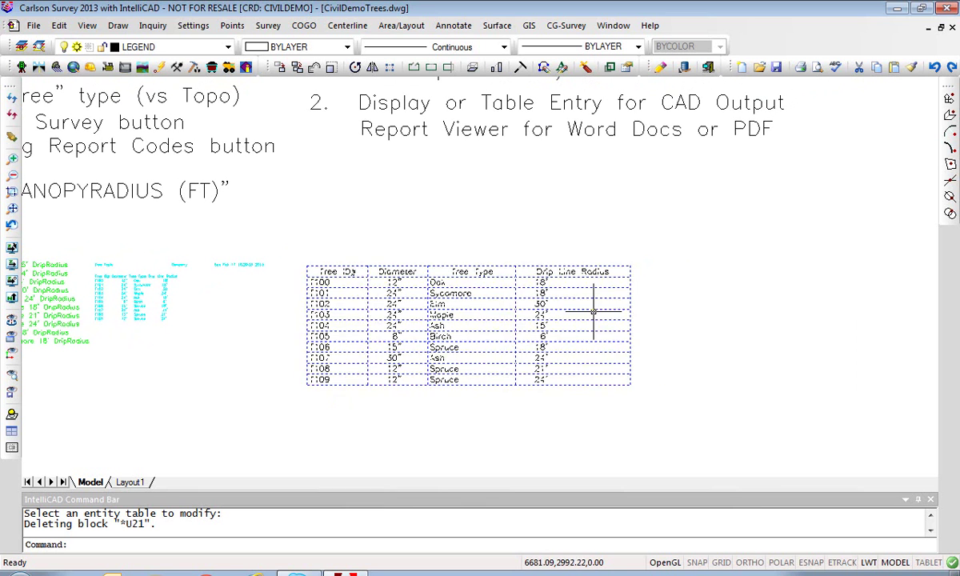
scroll(513, 418, down, 2)
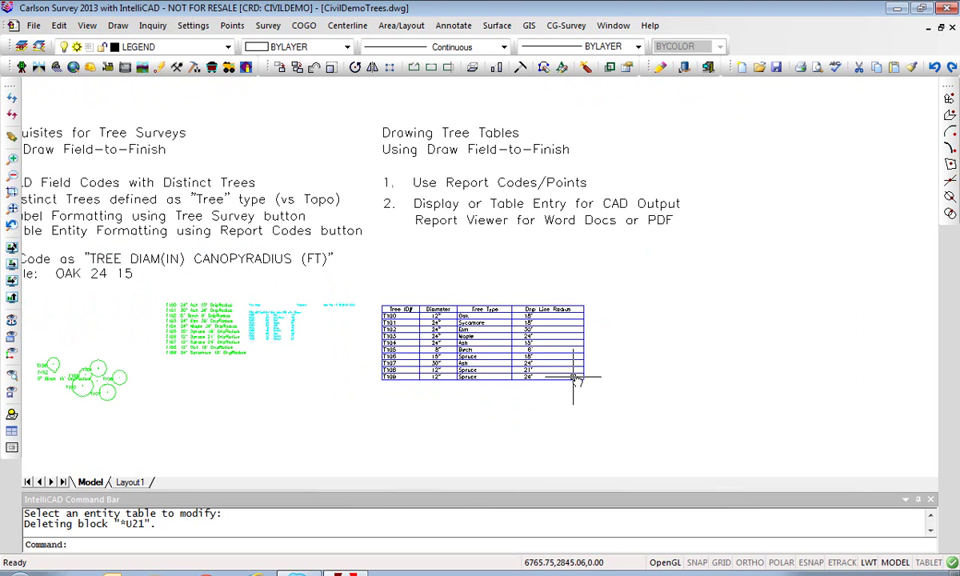
middle_drag(576, 381, 538, 375)
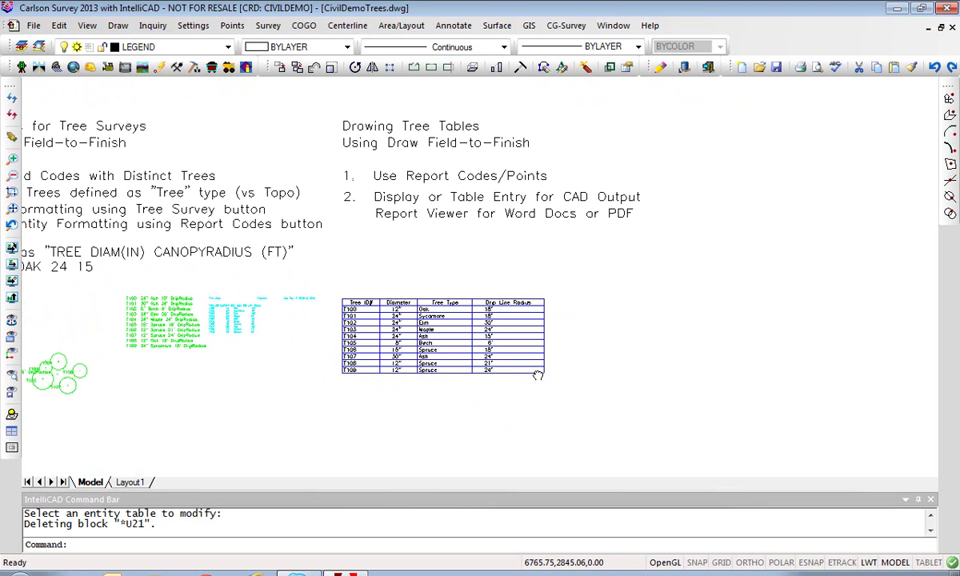
Minimize the drawing program and start Microsoft Word from the desktop
click(897, 8)
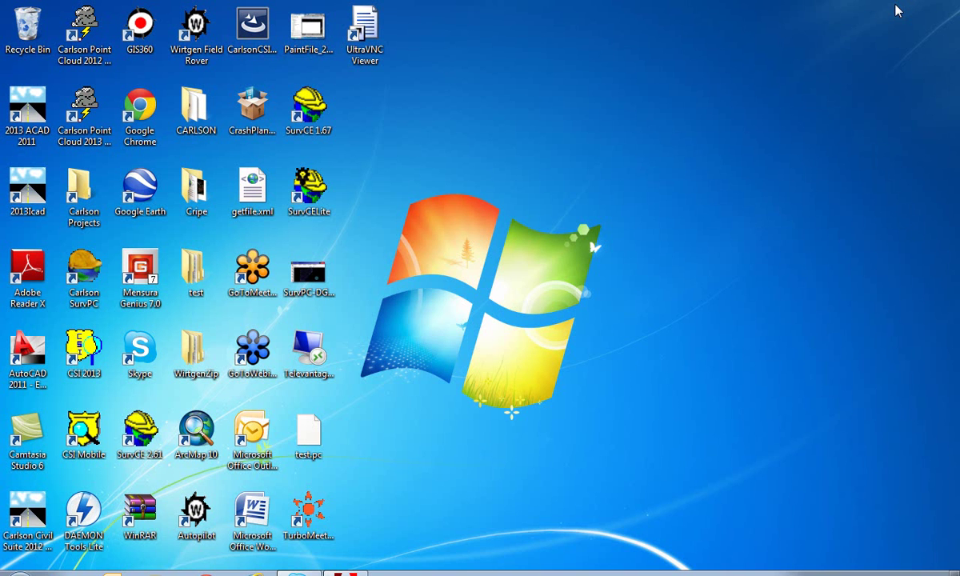
double_click(244, 512)
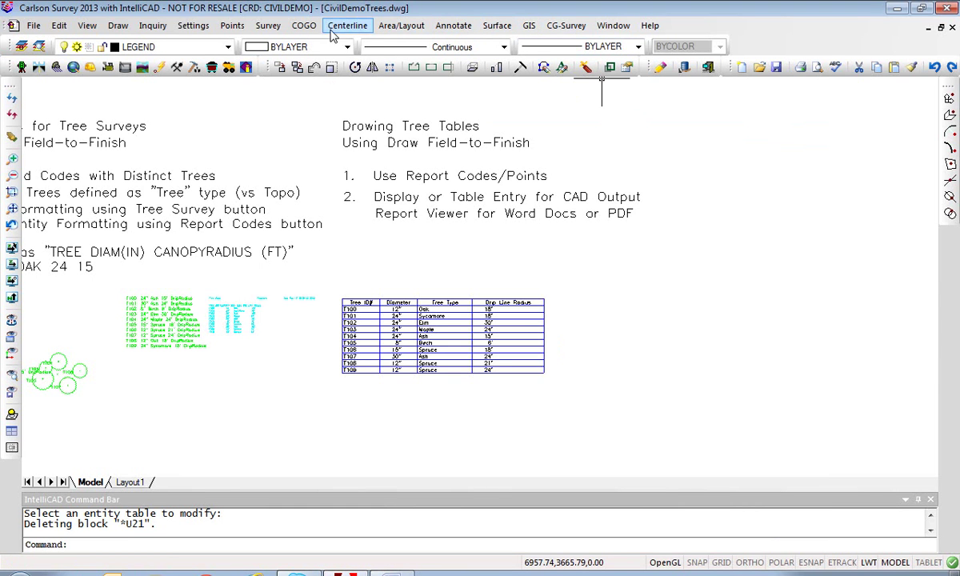
Generate the Tree Report from Draw Field to Finish for points 115-125 and show it in the Report Viewer on 8.5" x 11" paper
click(268, 28)
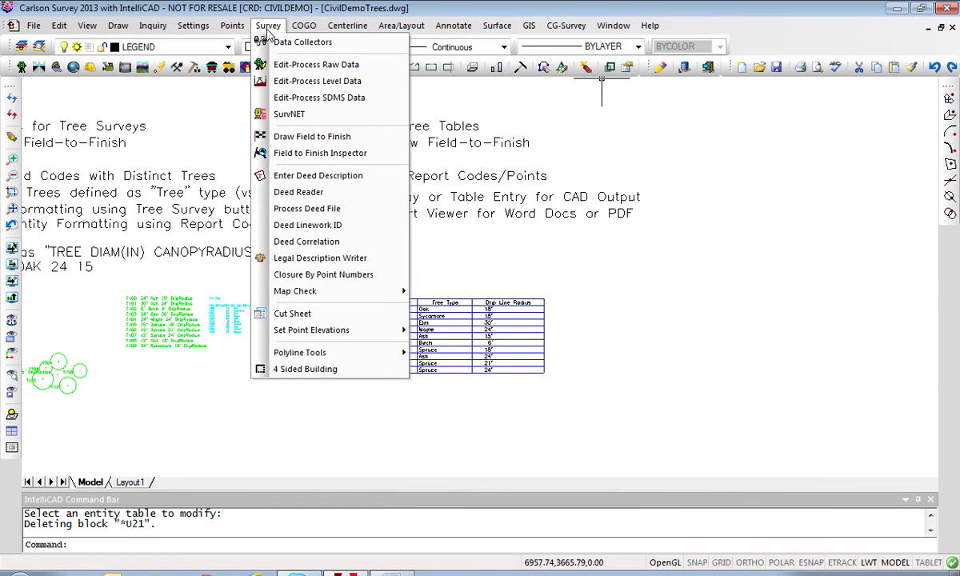
click(303, 138)
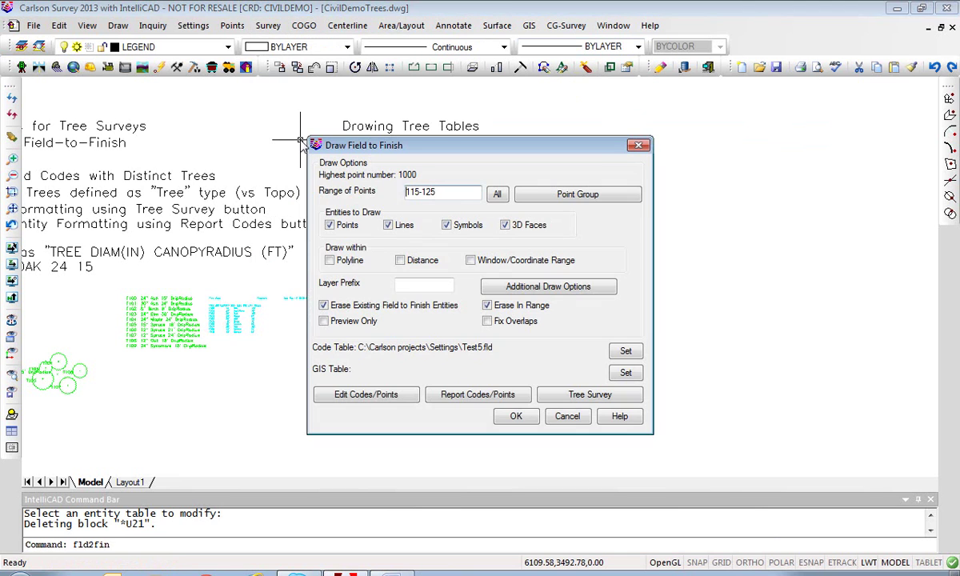
click(471, 396)
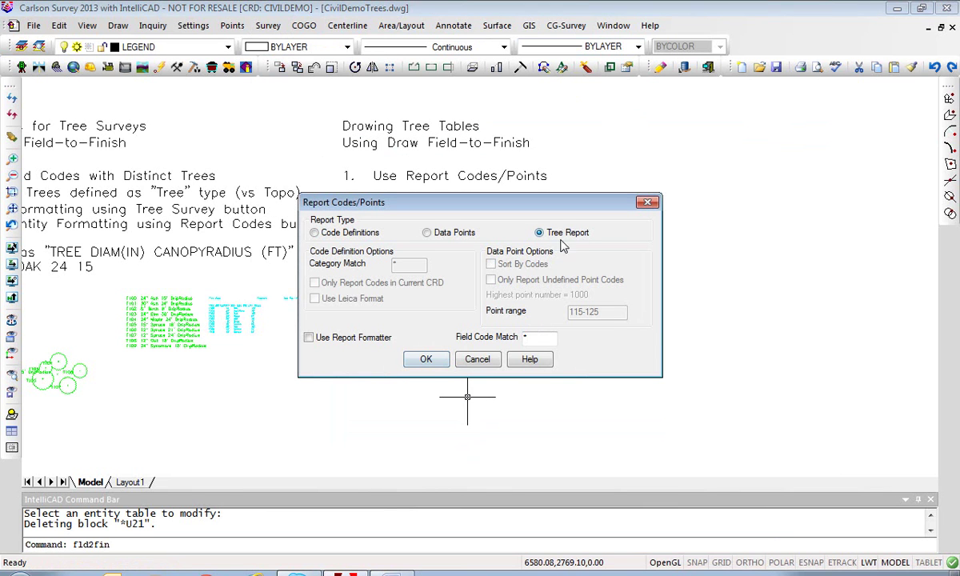
click(425, 359)
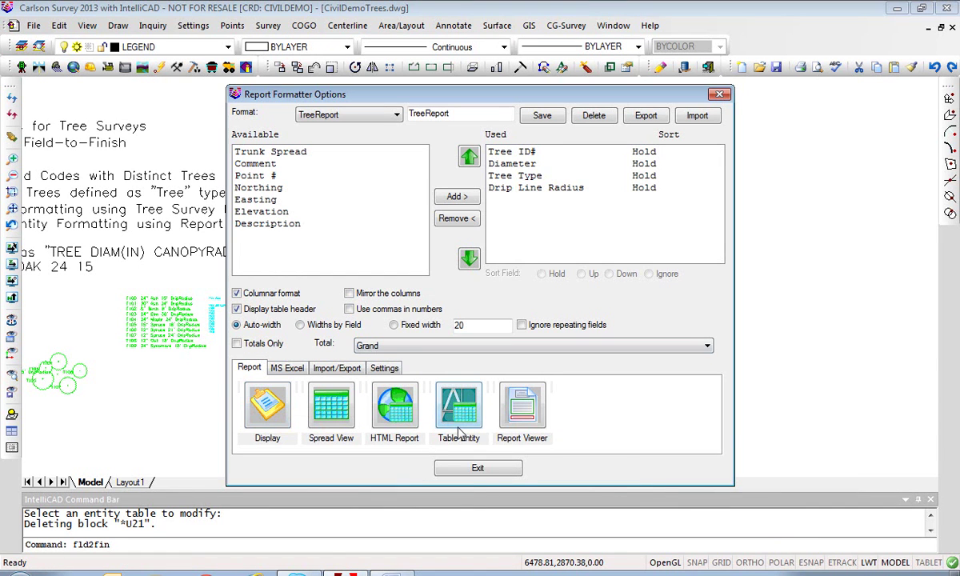
click(524, 410)
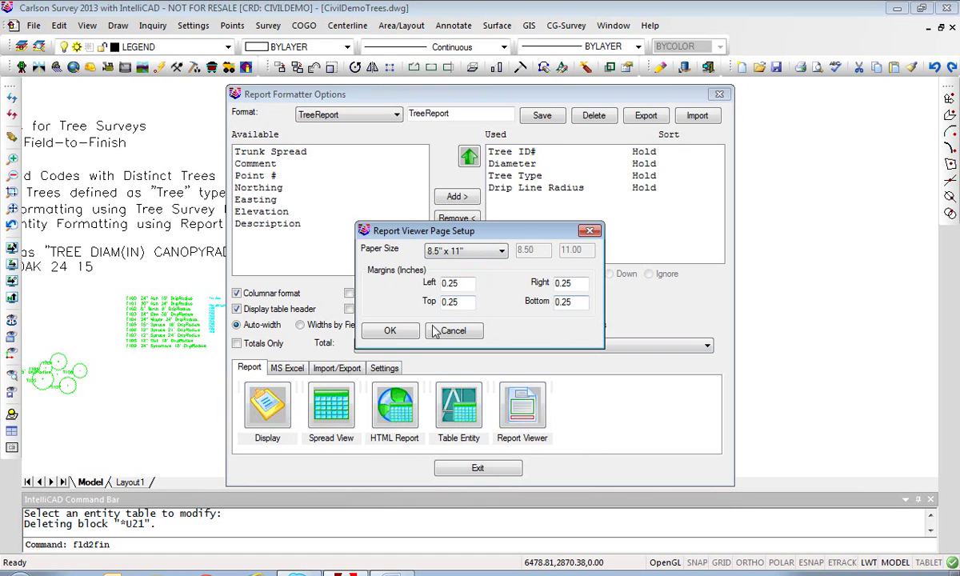
click(389, 332)
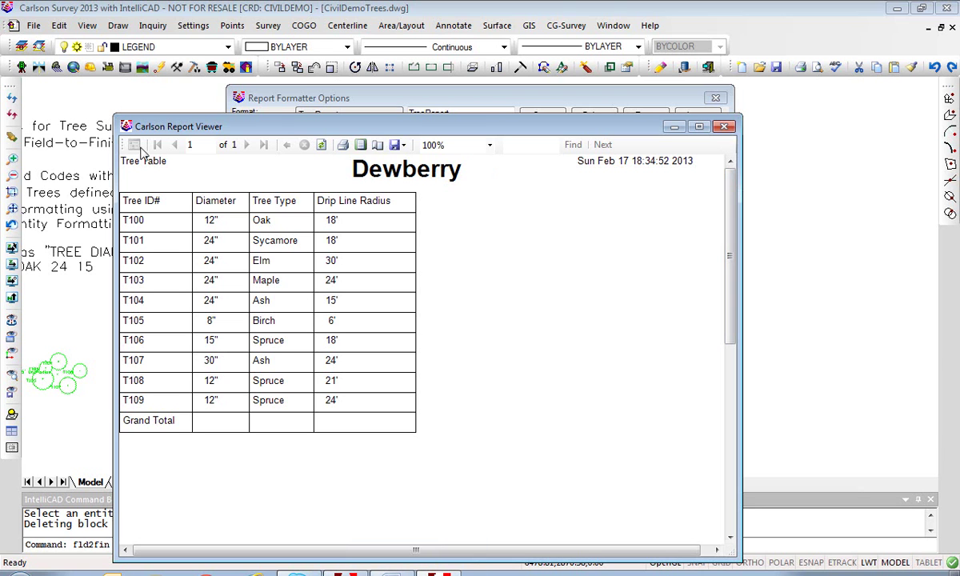
Export the tree report as a Word document named Tree Report.doc in the Documents library
click(404, 146)
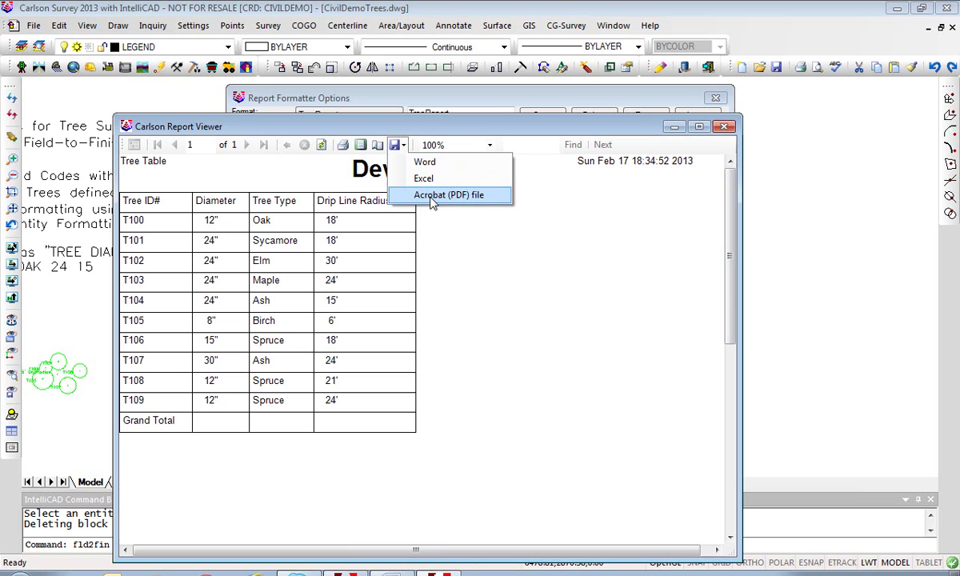
click(422, 164)
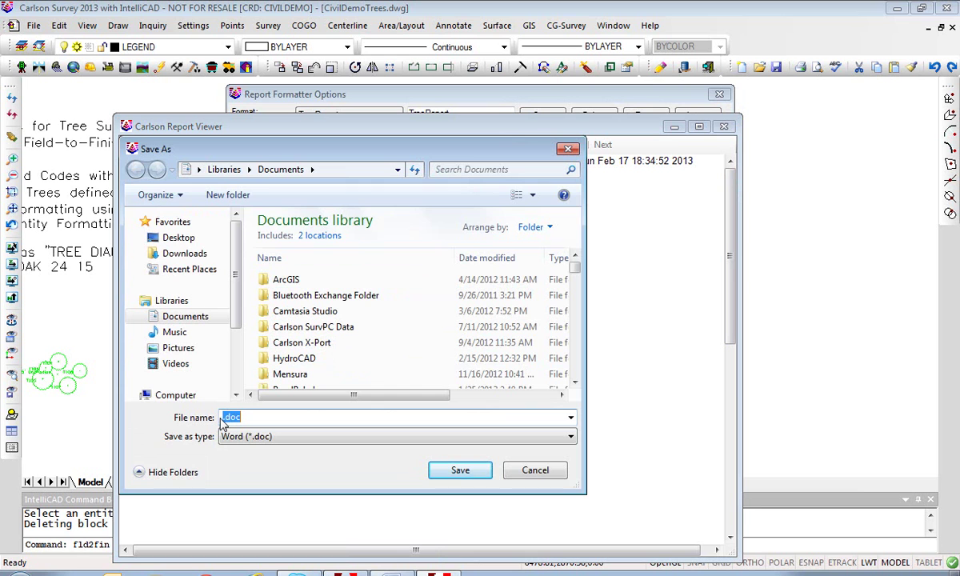
click(223, 417)
text(Tree PReport)
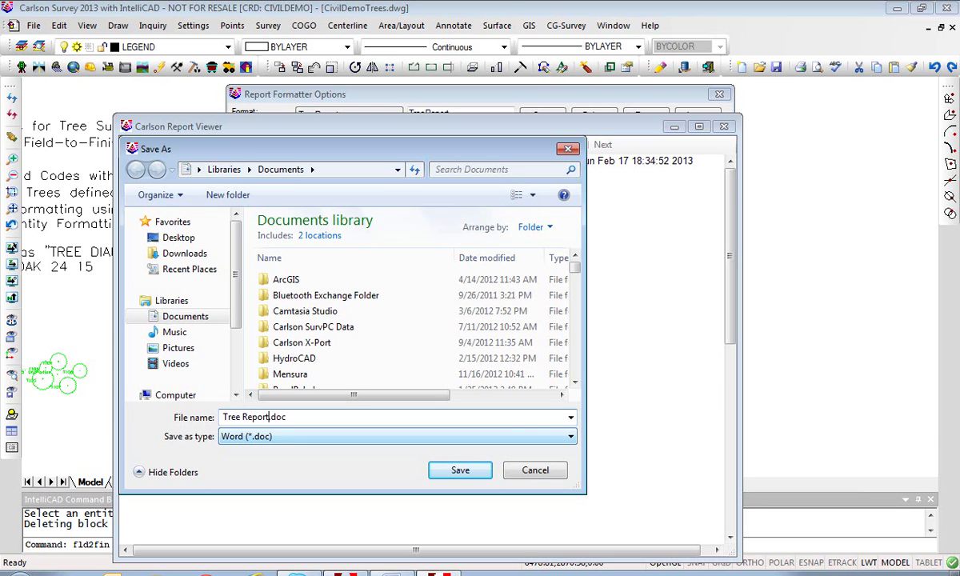
click(461, 471)
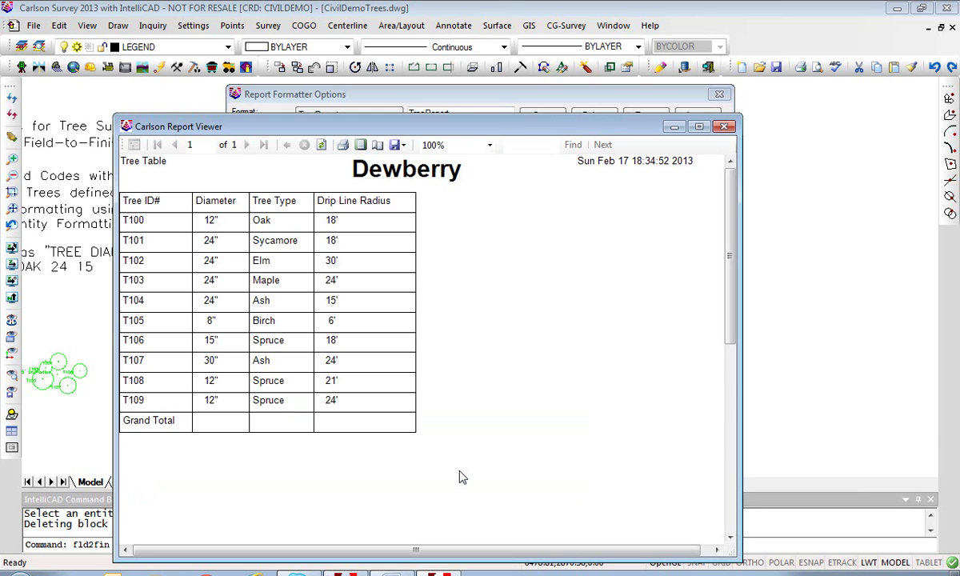
Close the Report Viewer and exit the report formatter and Draw Field to Finish
click(725, 127)
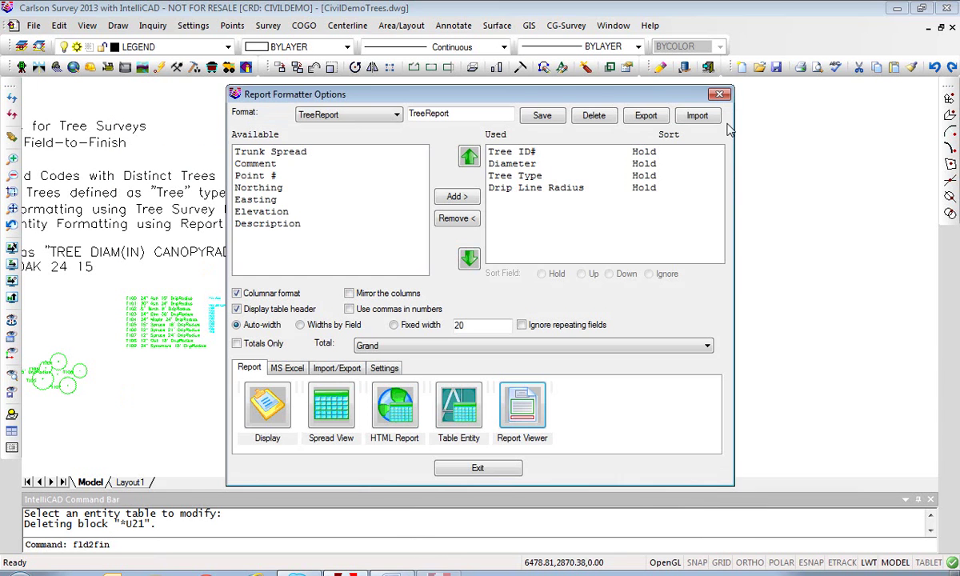
click(478, 468)
click(537, 415)
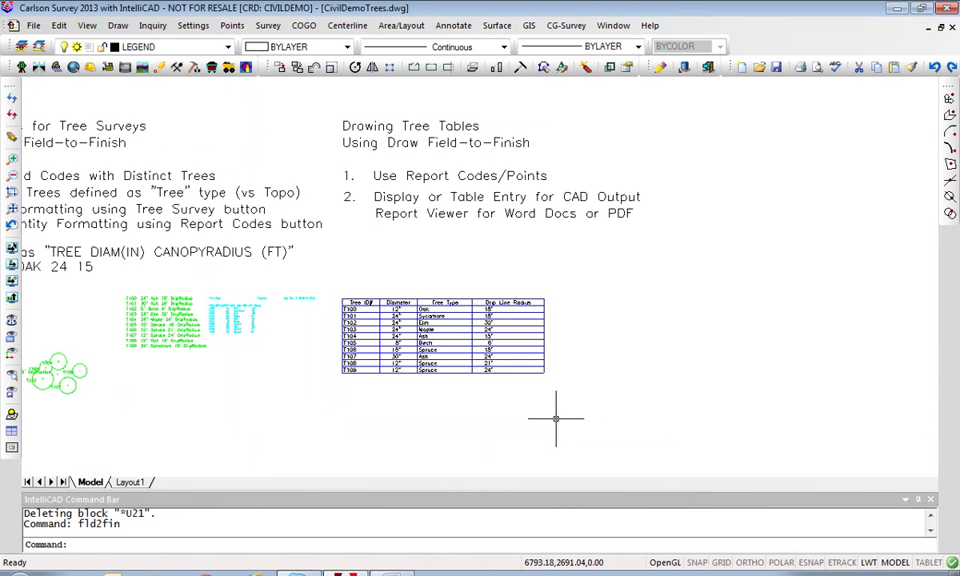
Switch to Microsoft Word and open Tree Report.doc from the Documents library, sorting the files by date modified to find it
key(alt+Tab)
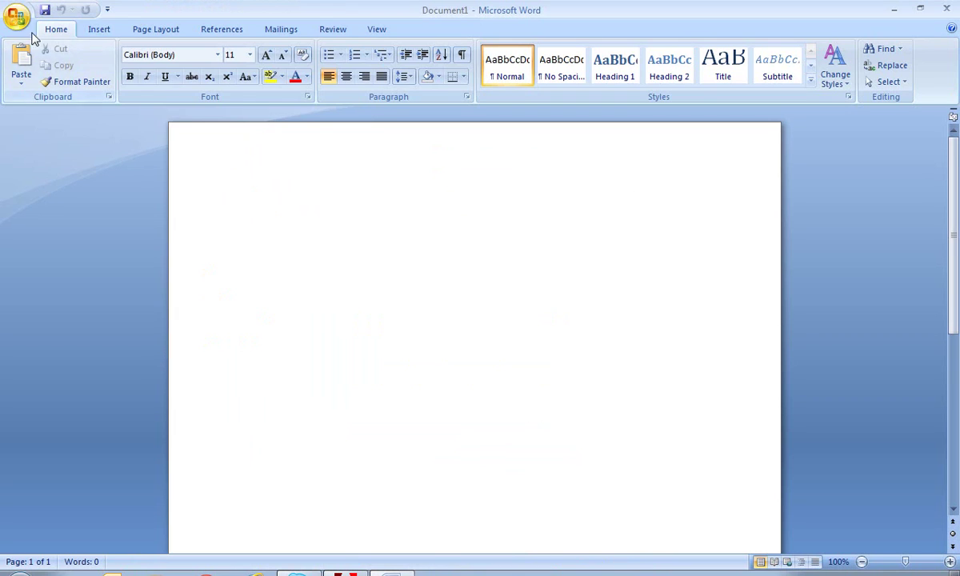
click(16, 17)
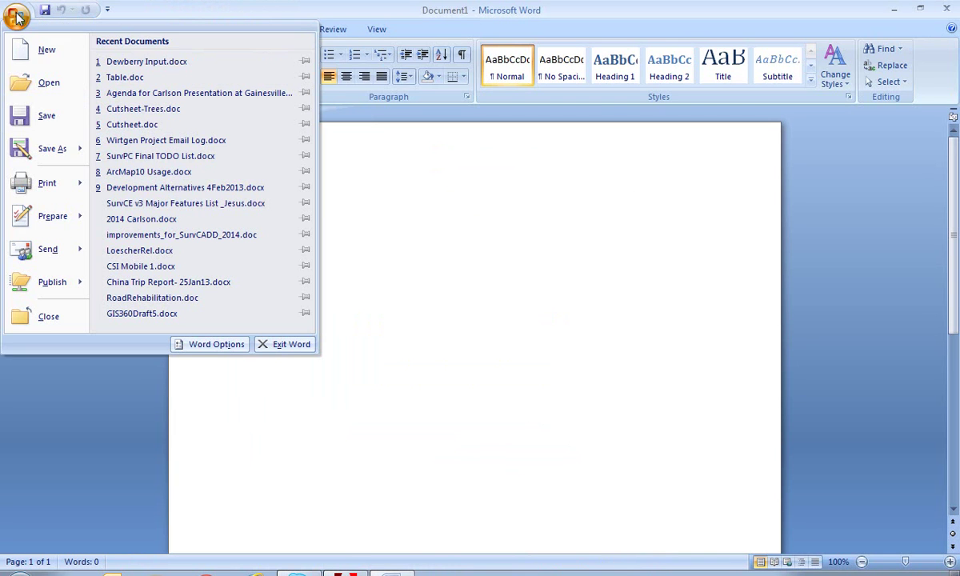
click(47, 83)
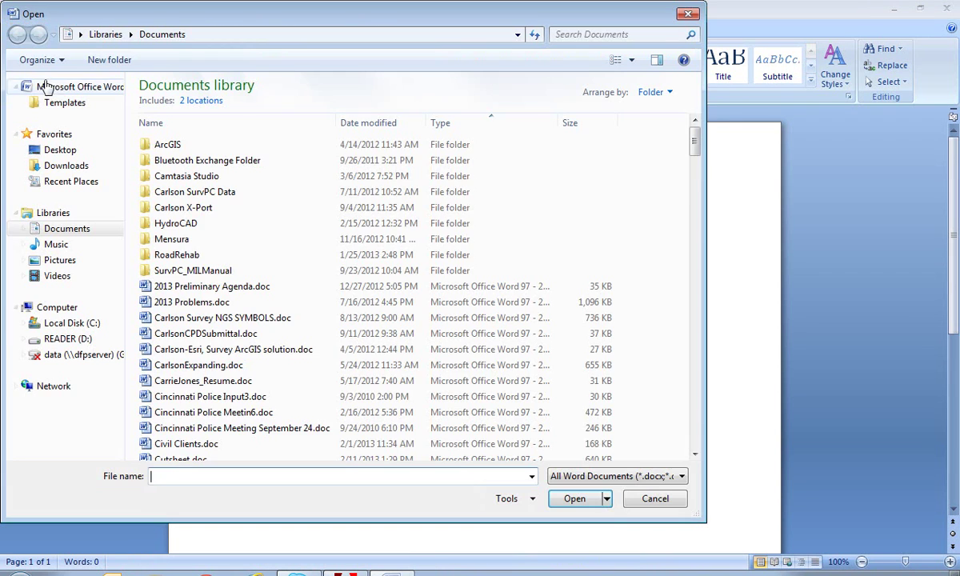
scroll(702, 180, down, 2)
scroll(677, 158, down, 6)
scroll(666, 148, up, 3)
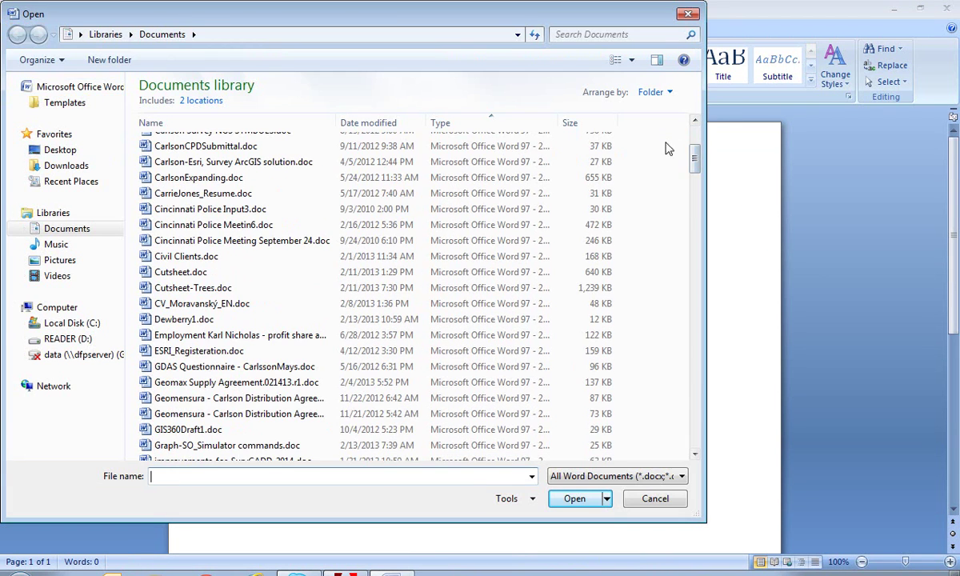
drag(695, 154, 719, 332)
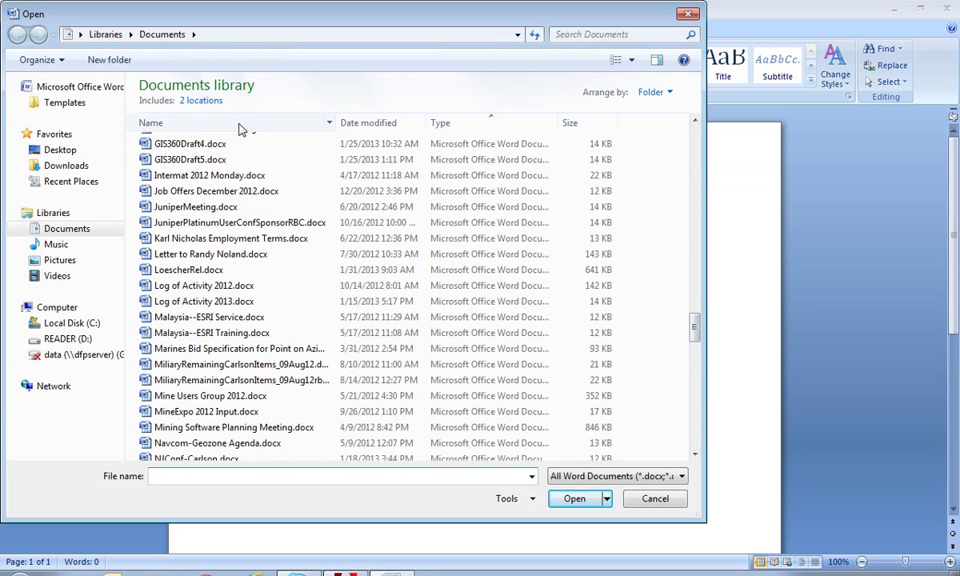
click(390, 124)
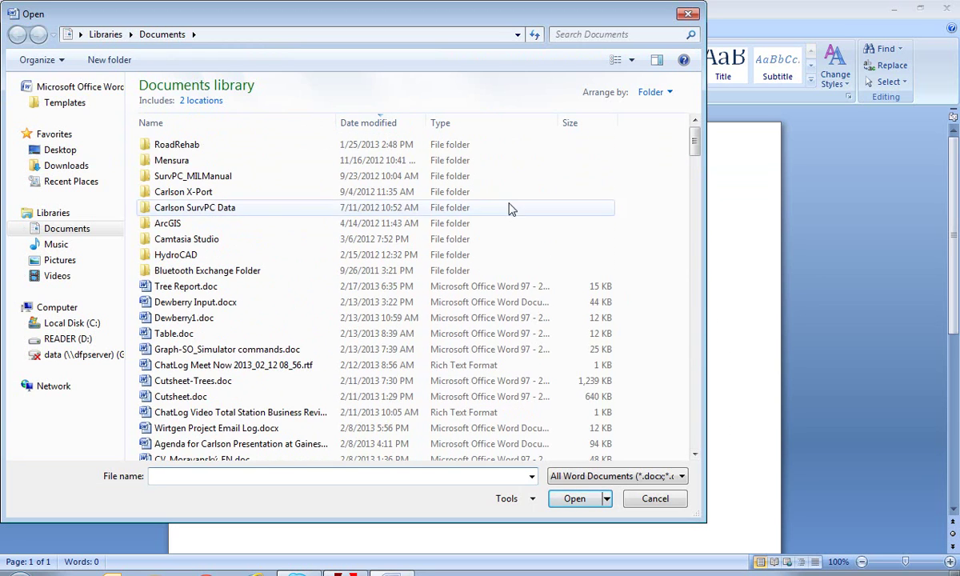
click(184, 287)
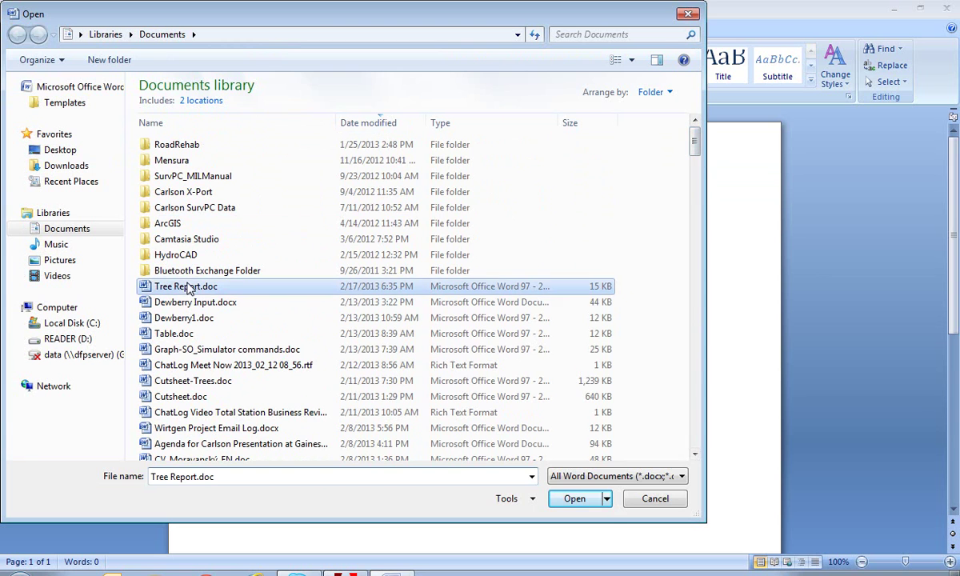
click(574, 499)
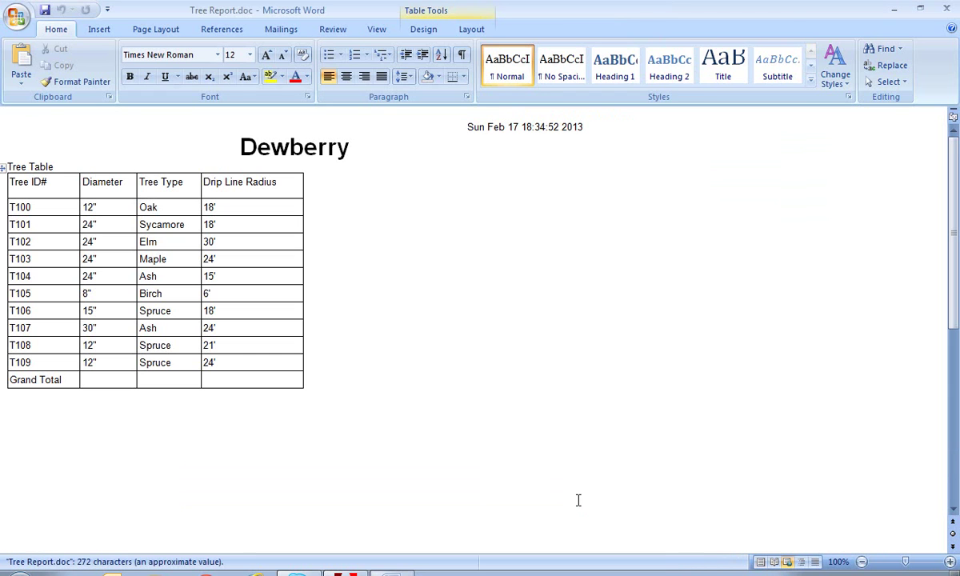
Insert a blank line above the Dewberry heading and center the date line at the start of the report
click(65, 380)
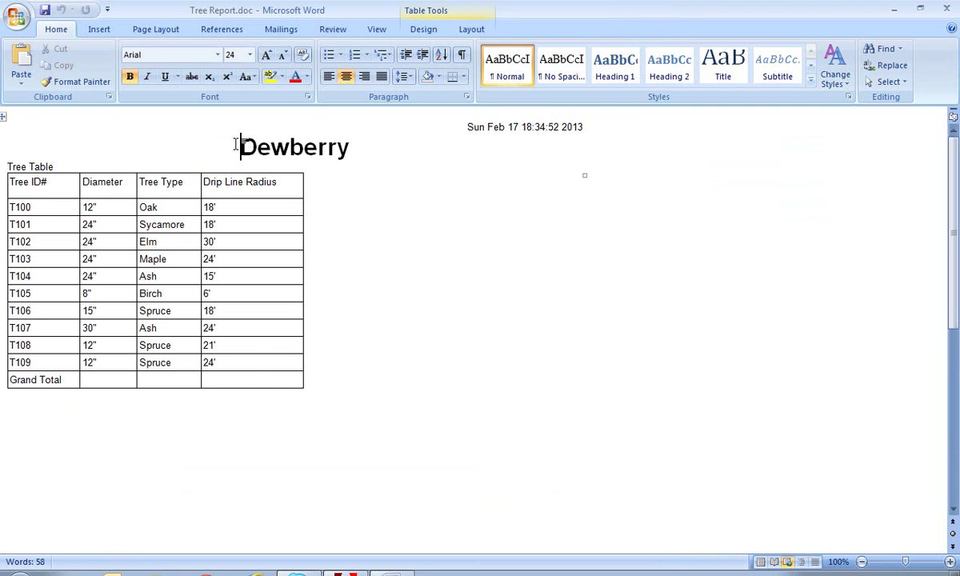
key(BackSpace)
key(BackSpace)
key(Return)
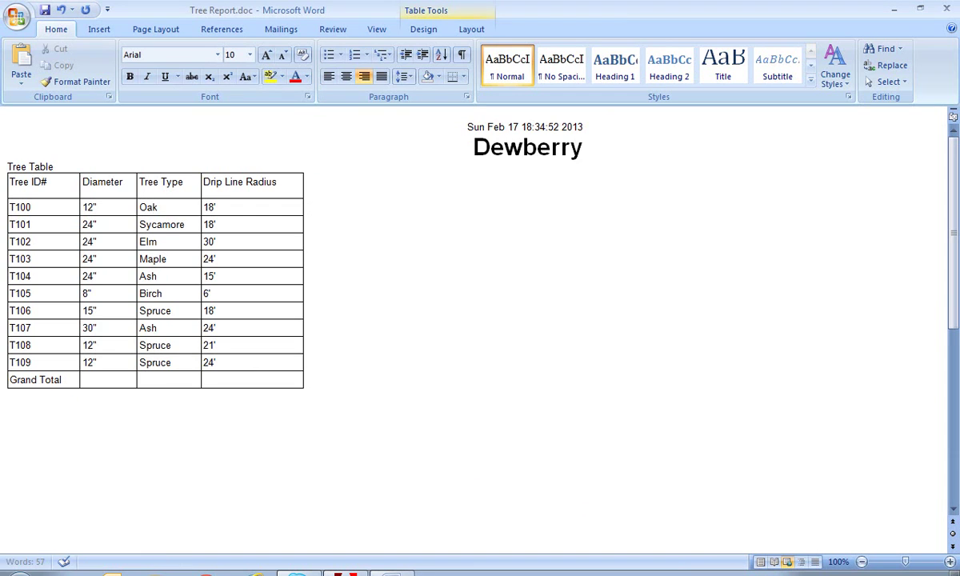
key(ctrl+e)
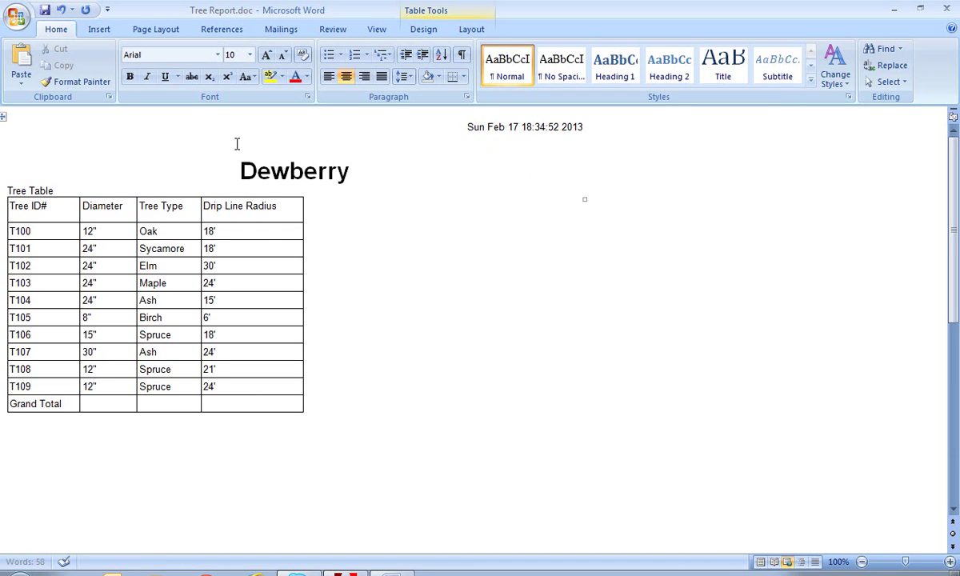
click(467, 126)
key(ctrl+e)
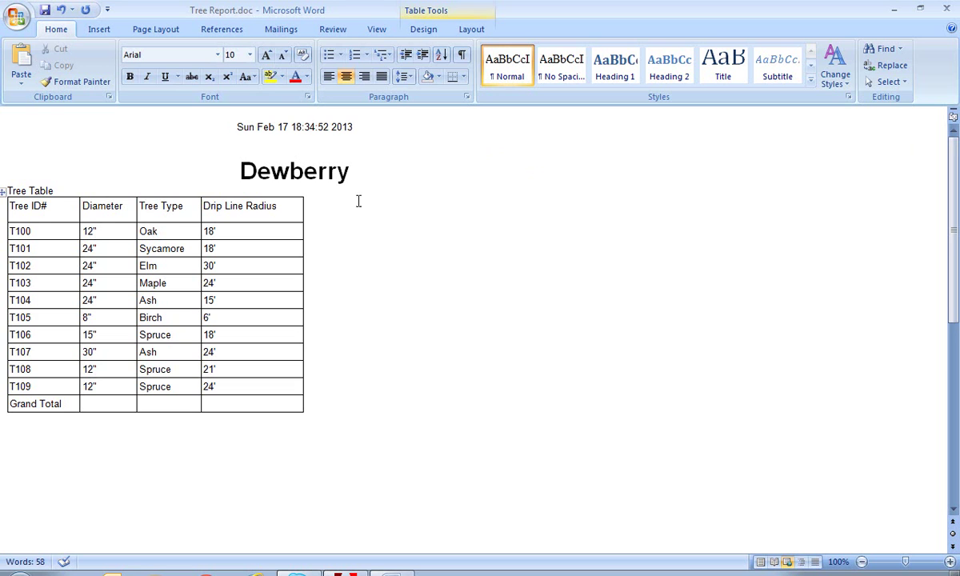
Look over the tree table in the report and close Word without saving the changes to Tree Report.doc
mouse_move(316, 250)
middle_down()
mouse_move(326, 272)
mouse_move(200, 268)
middle_up()
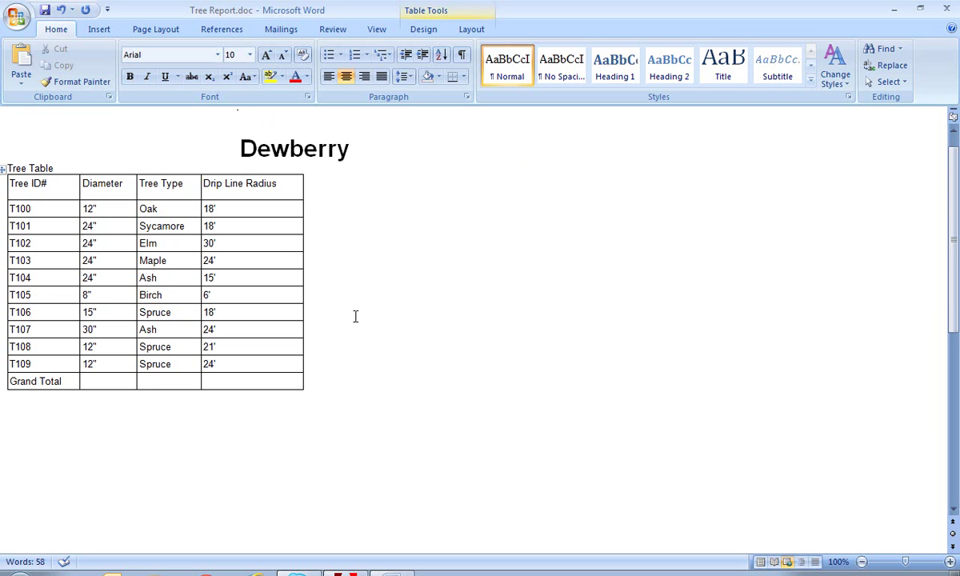
drag(952, 280, 952, 270)
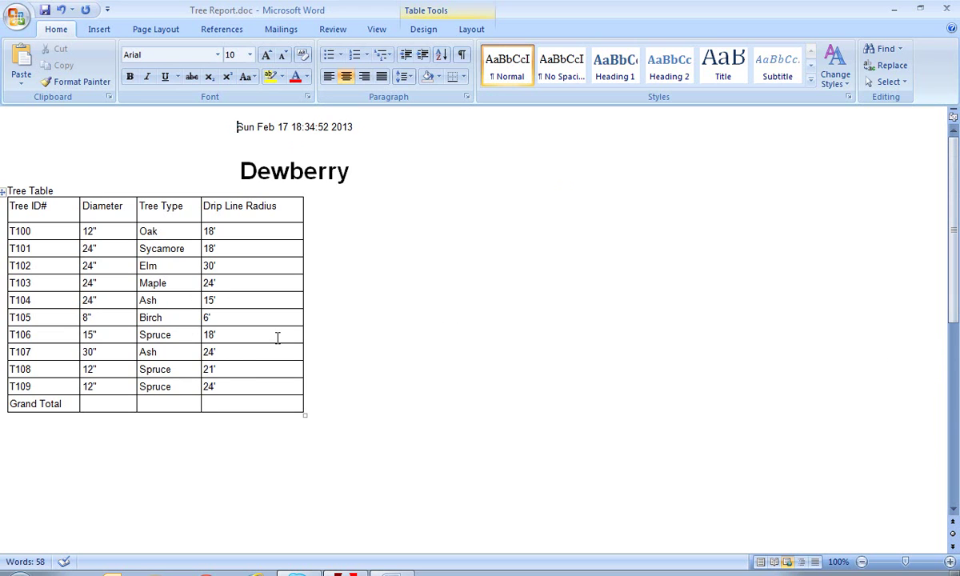
click(949, 10)
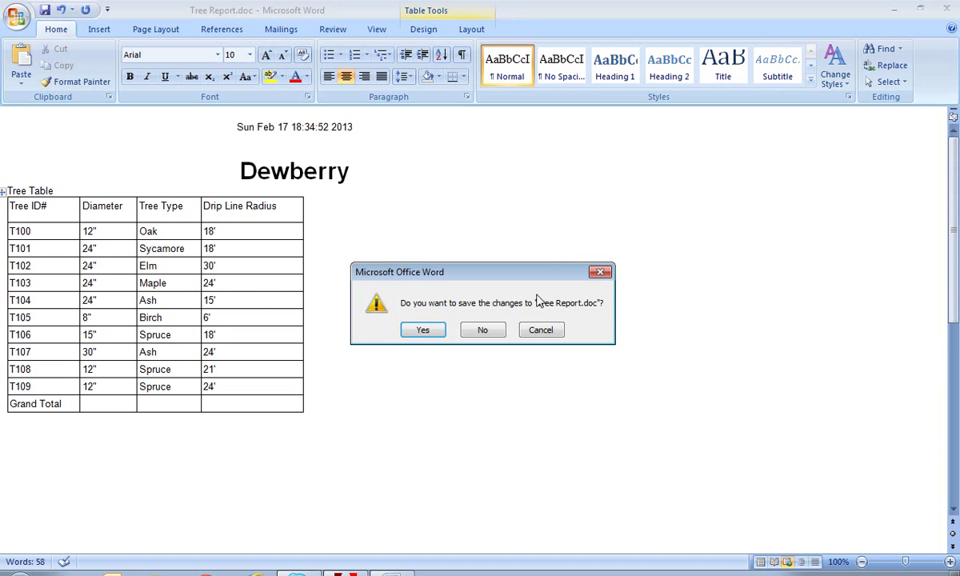
click(480, 331)
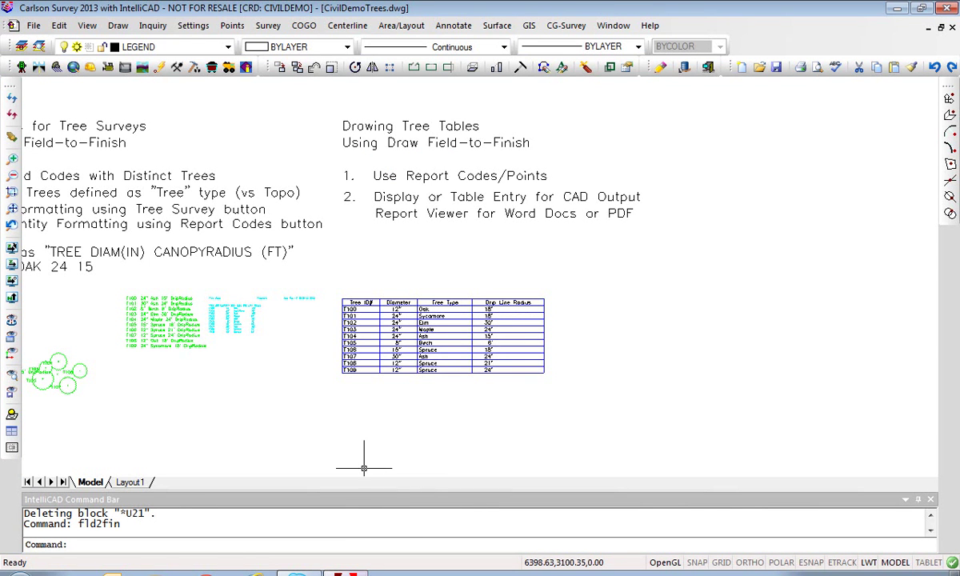
Run the Tree Report from Draw Field to Finish, export it to a new Excel workbook with flattened data, and exit the command
click(267, 25)
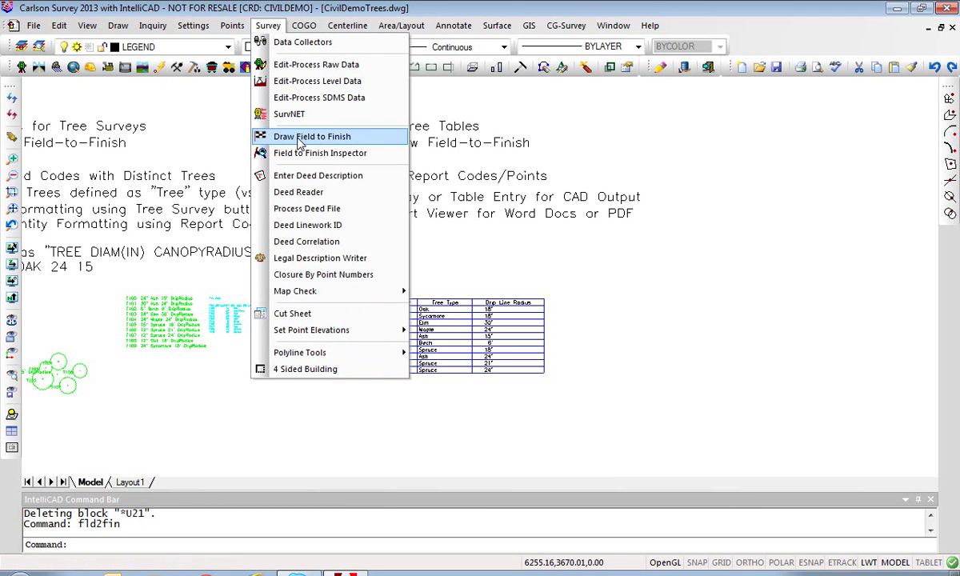
click(300, 140)
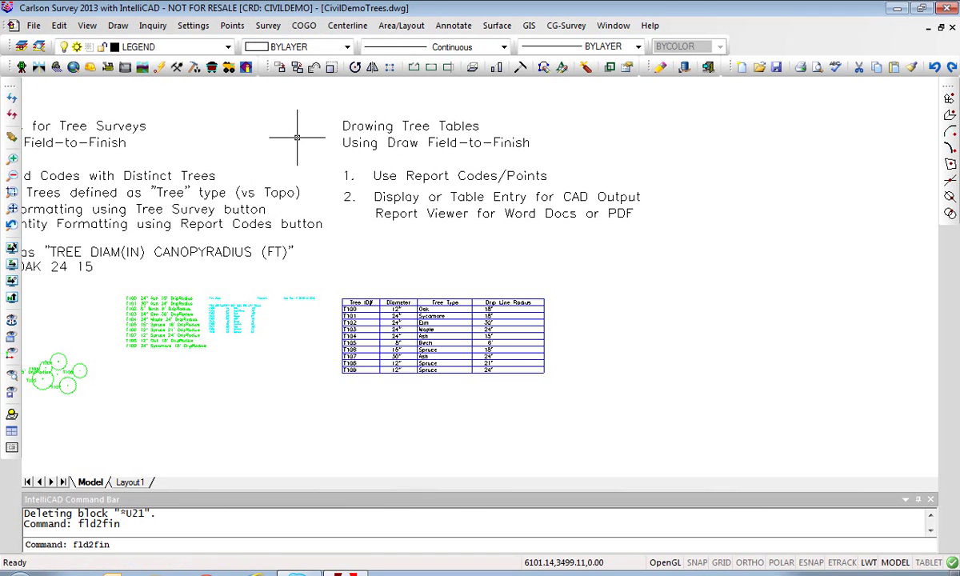
click(468, 396)
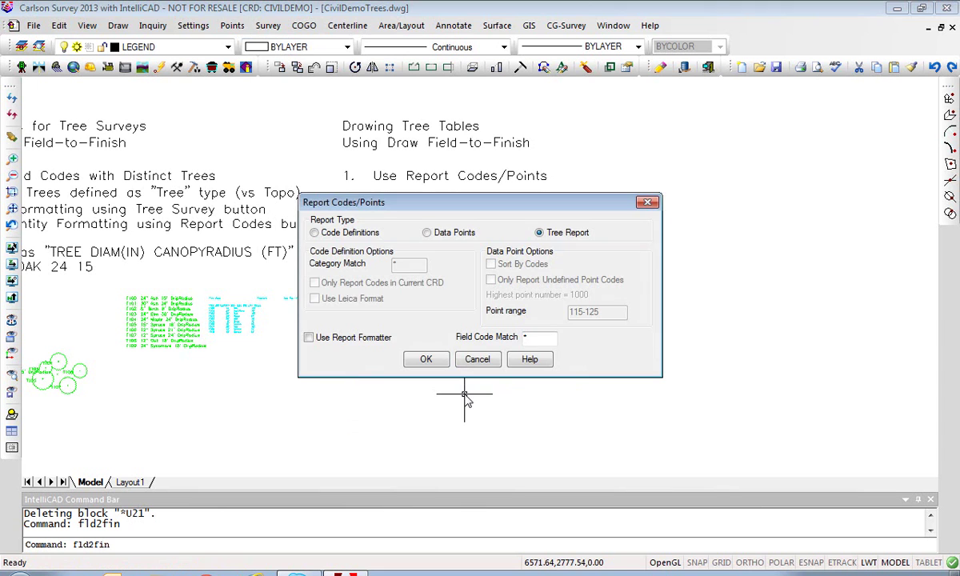
click(426, 360)
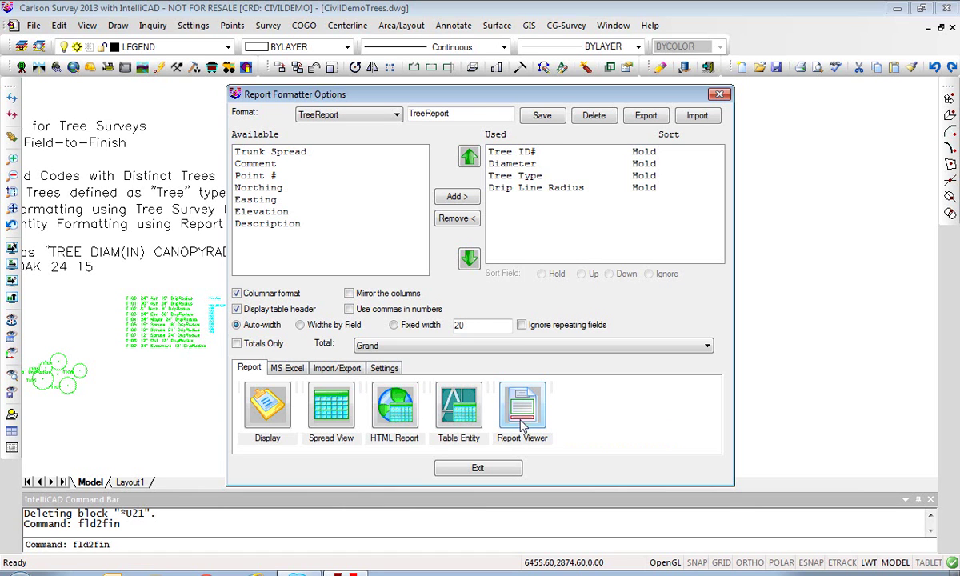
click(282, 371)
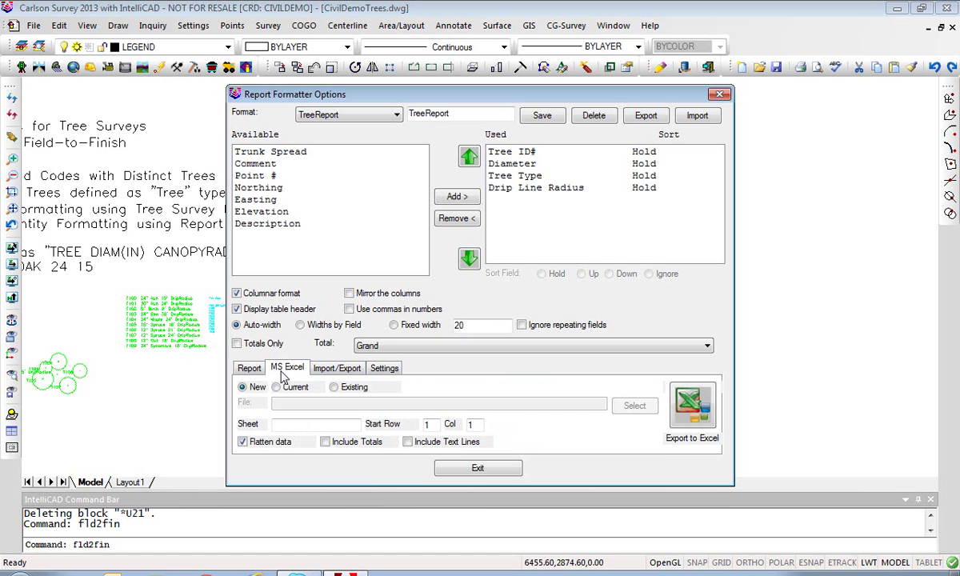
click(693, 410)
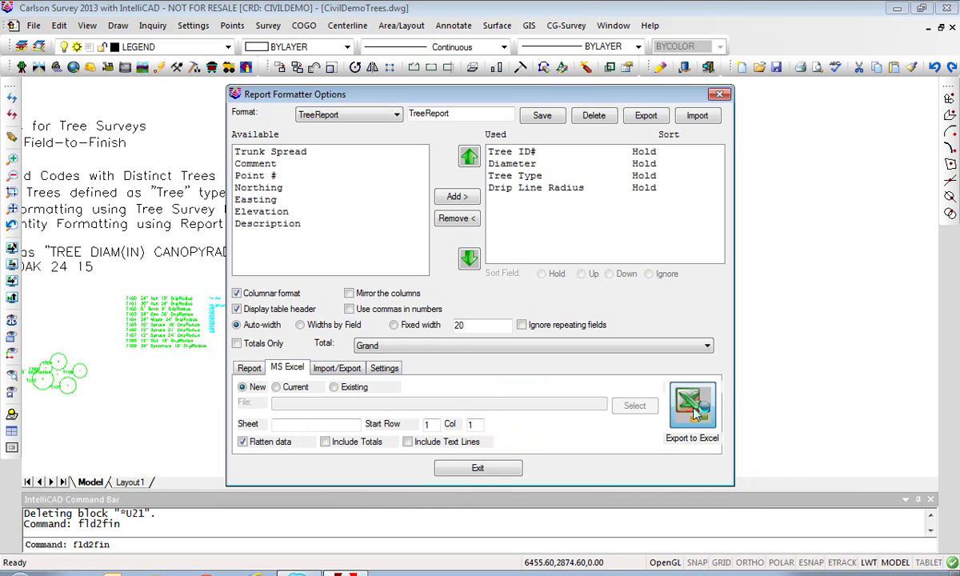
click(500, 472)
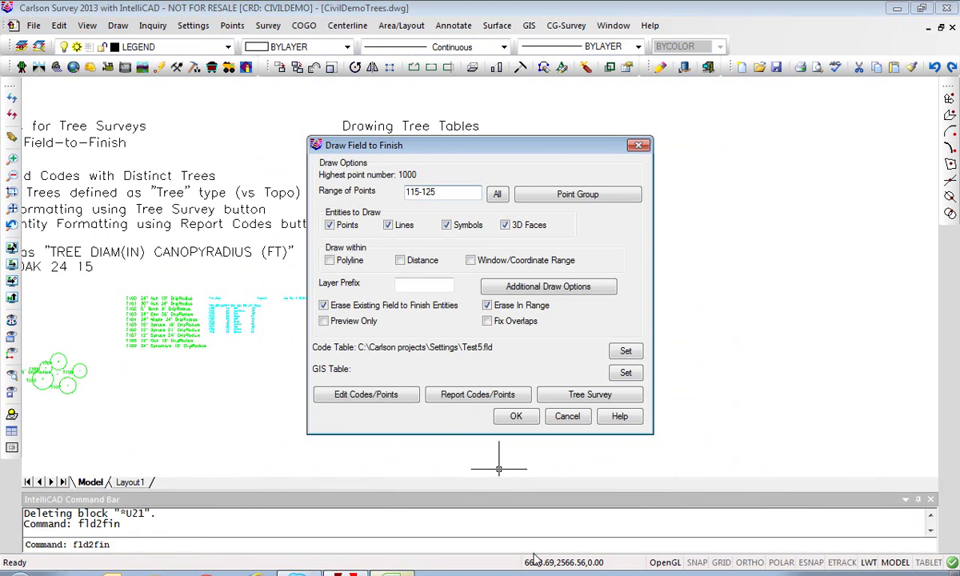
click(567, 416)
Switch to Excel to view the exported tree table, and close the workbook without saving
key(alt+Tab)
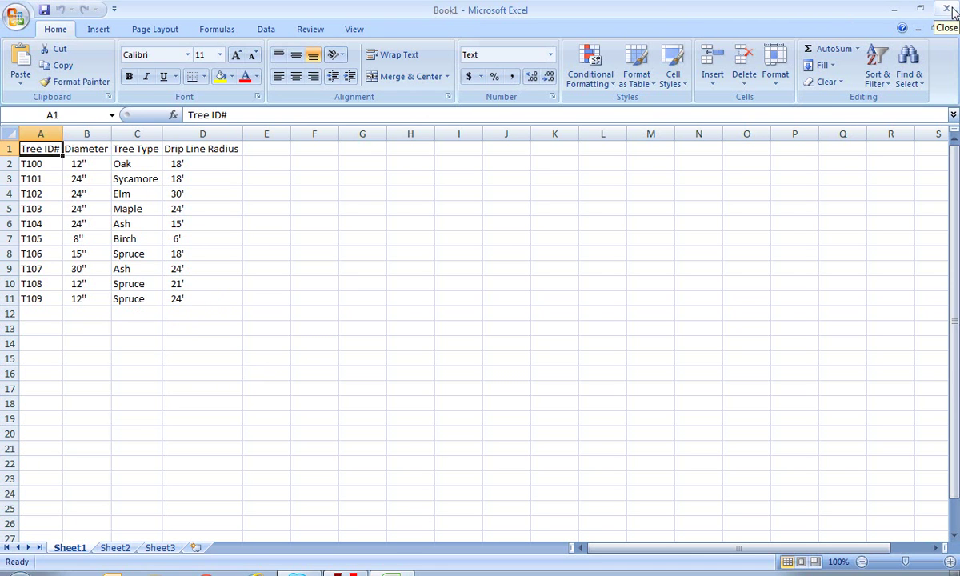
click(947, 8)
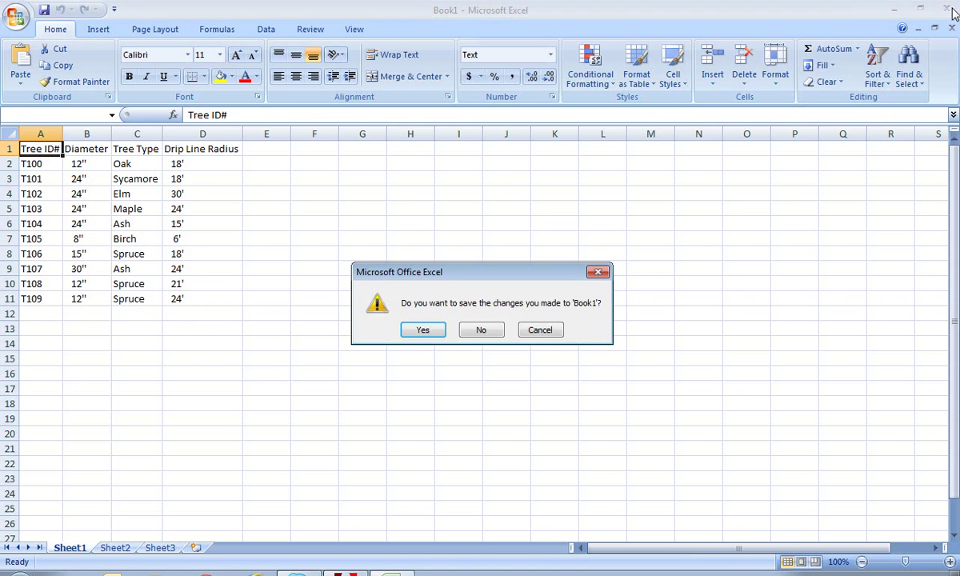
click(484, 330)
Select the tree table below the Drawing Tree Tables notes in the drawing
scroll(412, 376, up, 2)
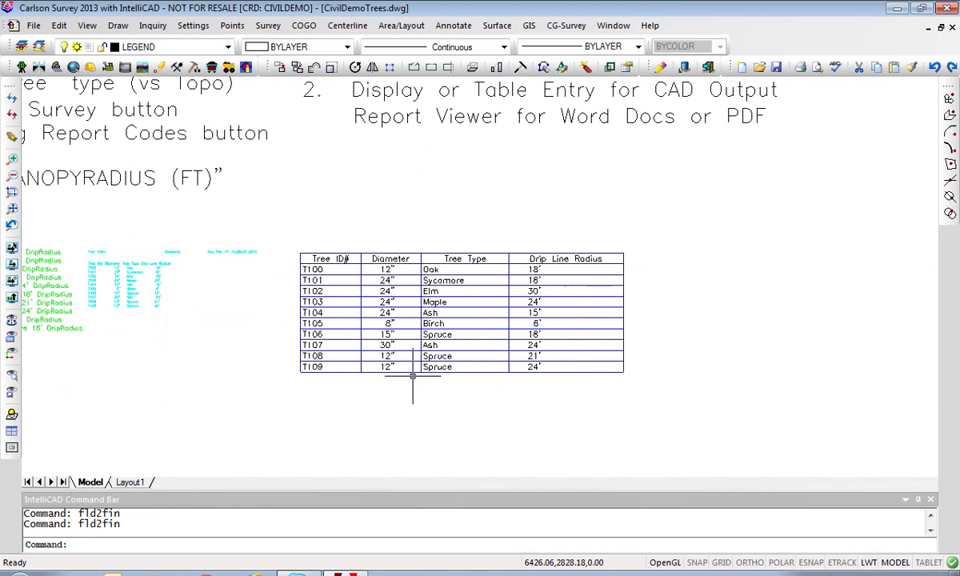
click(416, 312)
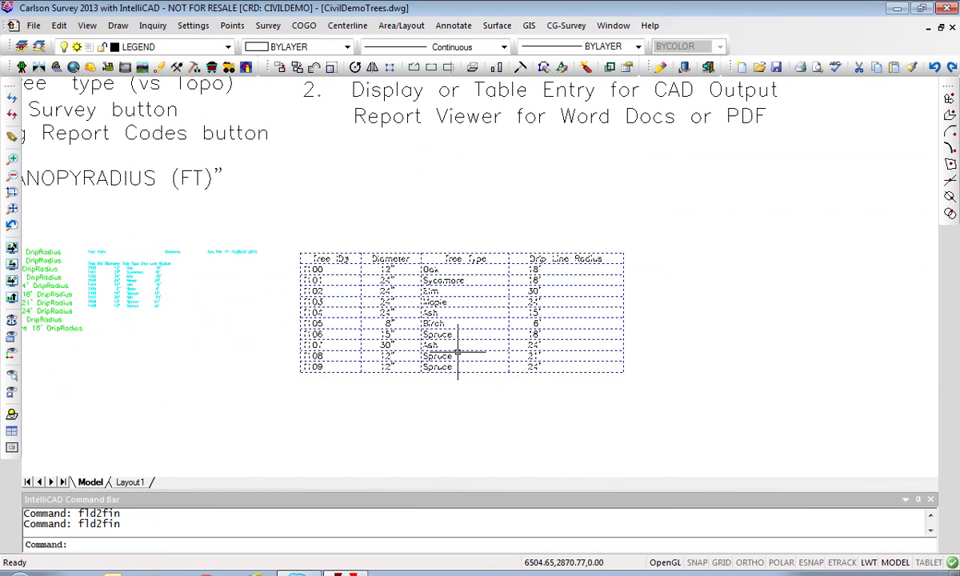